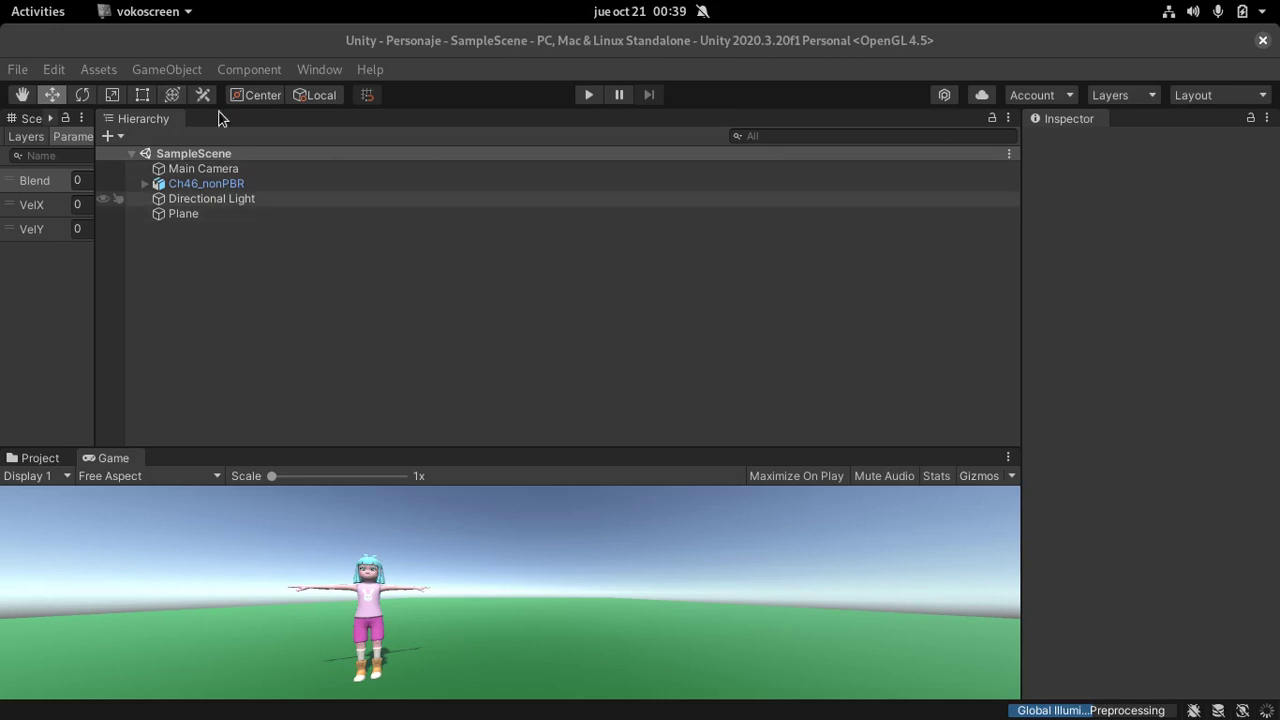
# Zoom out of the Animator blend tree graph, switch to the Scene view, and start Play mode
pyautogui.click(101, 187)
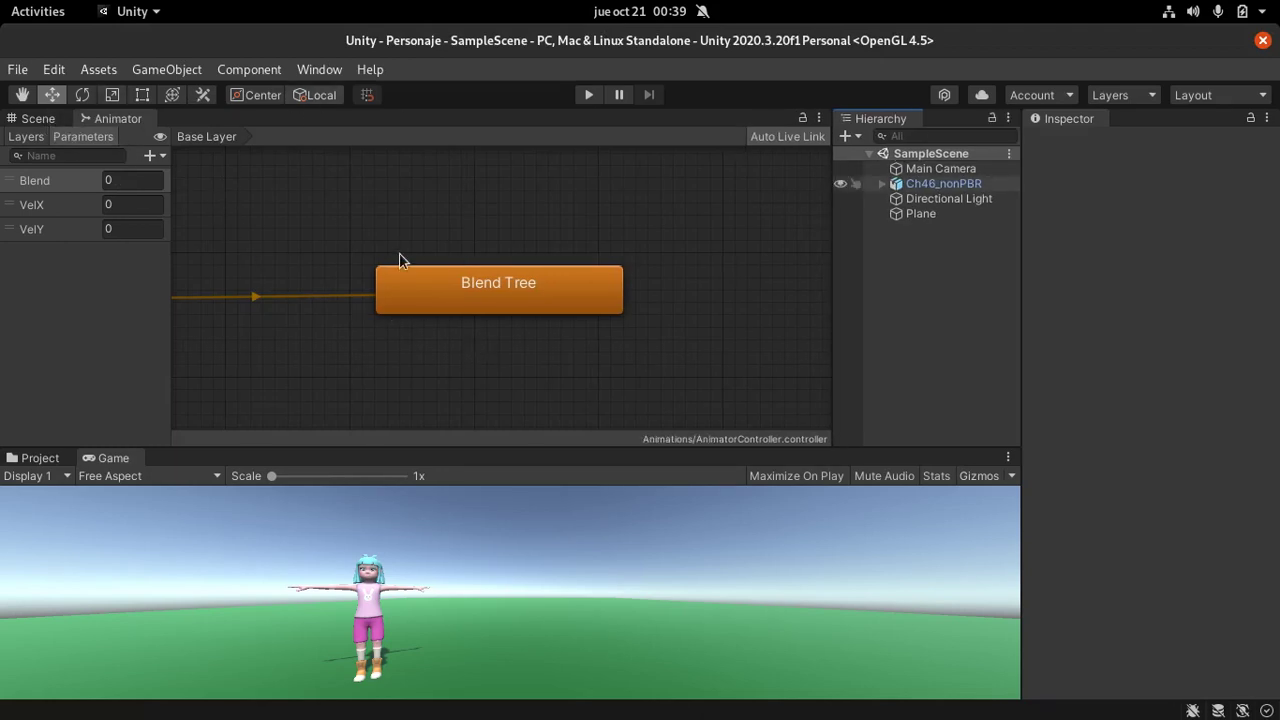
pyautogui.scroll(-3, 438, 261)
pyautogui.scroll(-2, 440, 268)
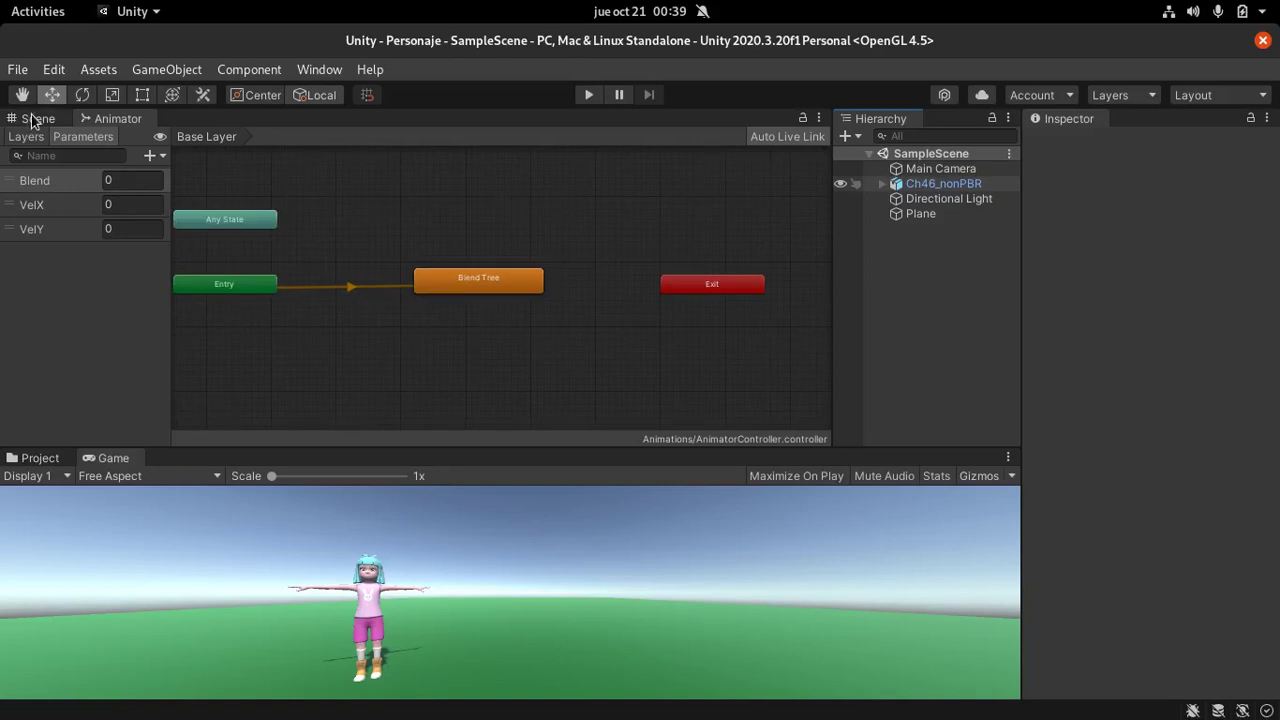
pyautogui.click(33, 118)
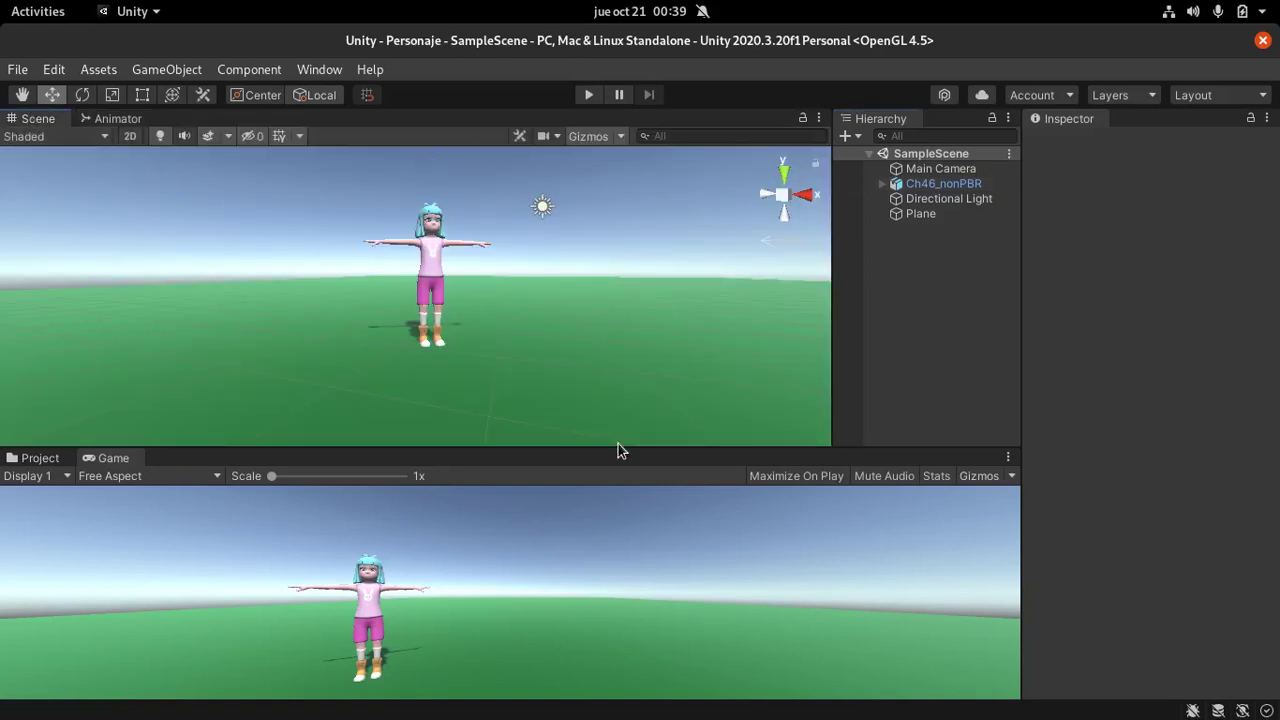
pyautogui.click(589, 94)
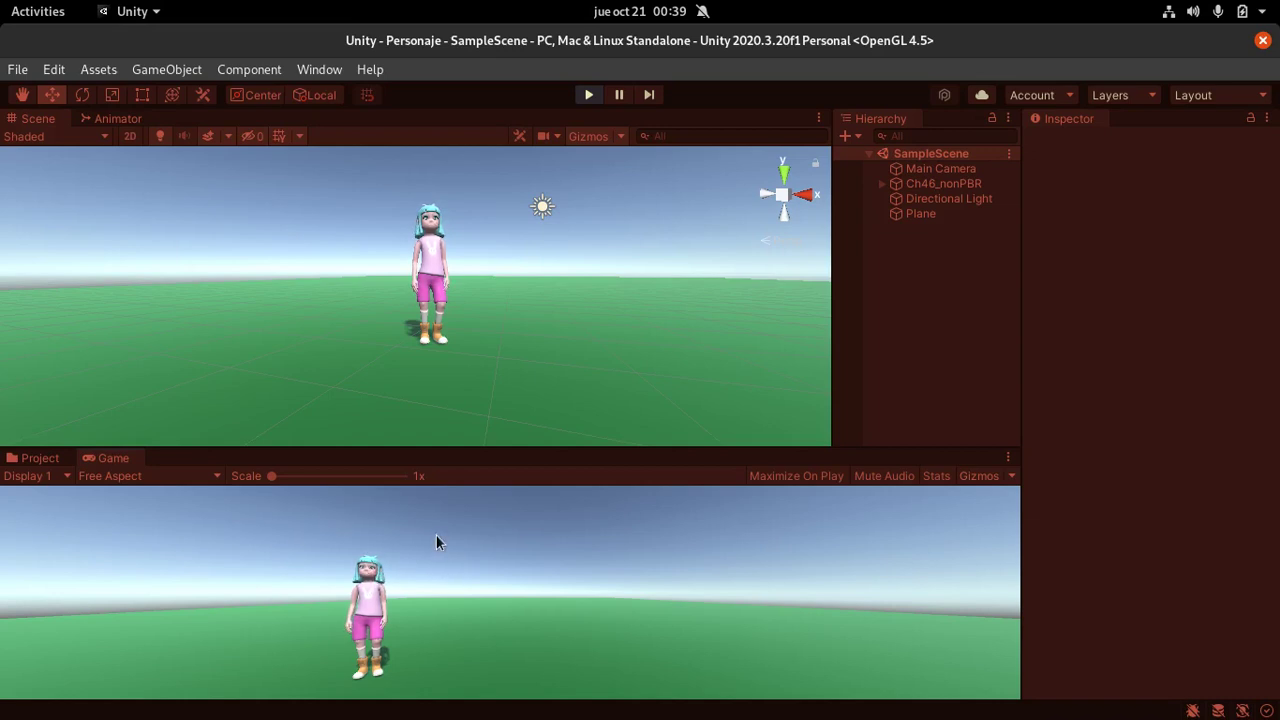
pyautogui.press('a')
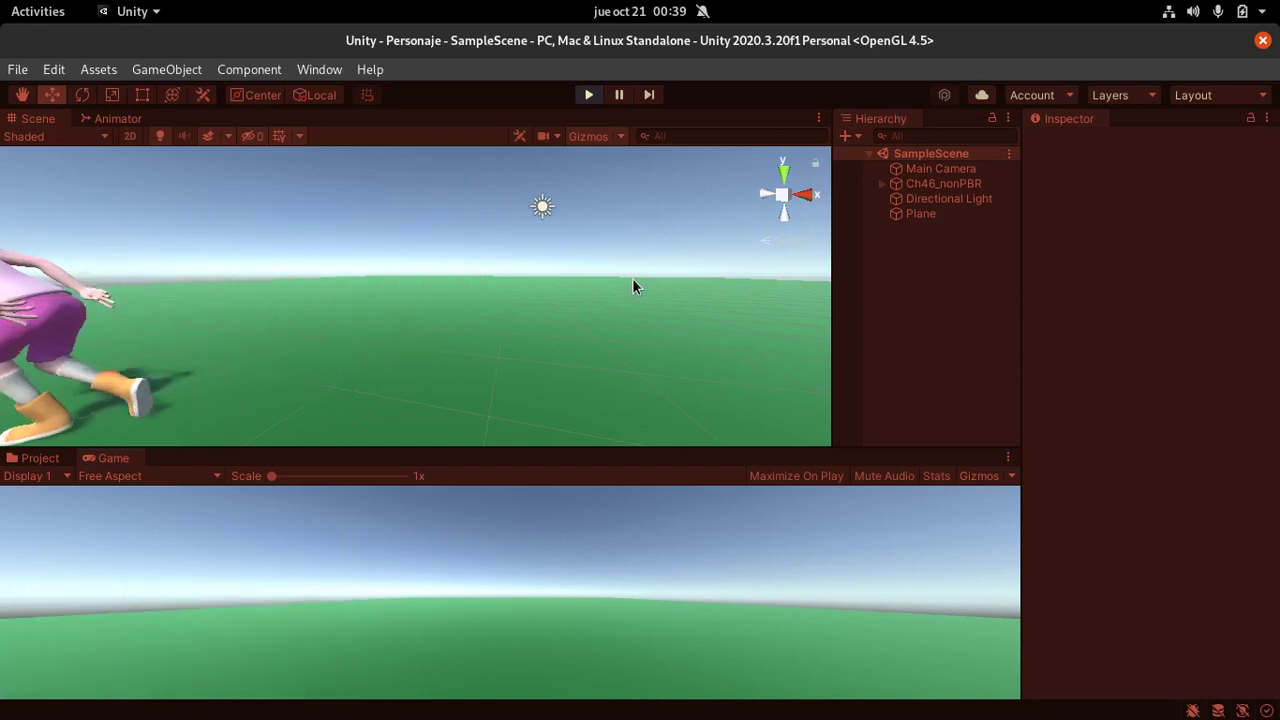
pyautogui.press('d')
pyautogui.press('w')
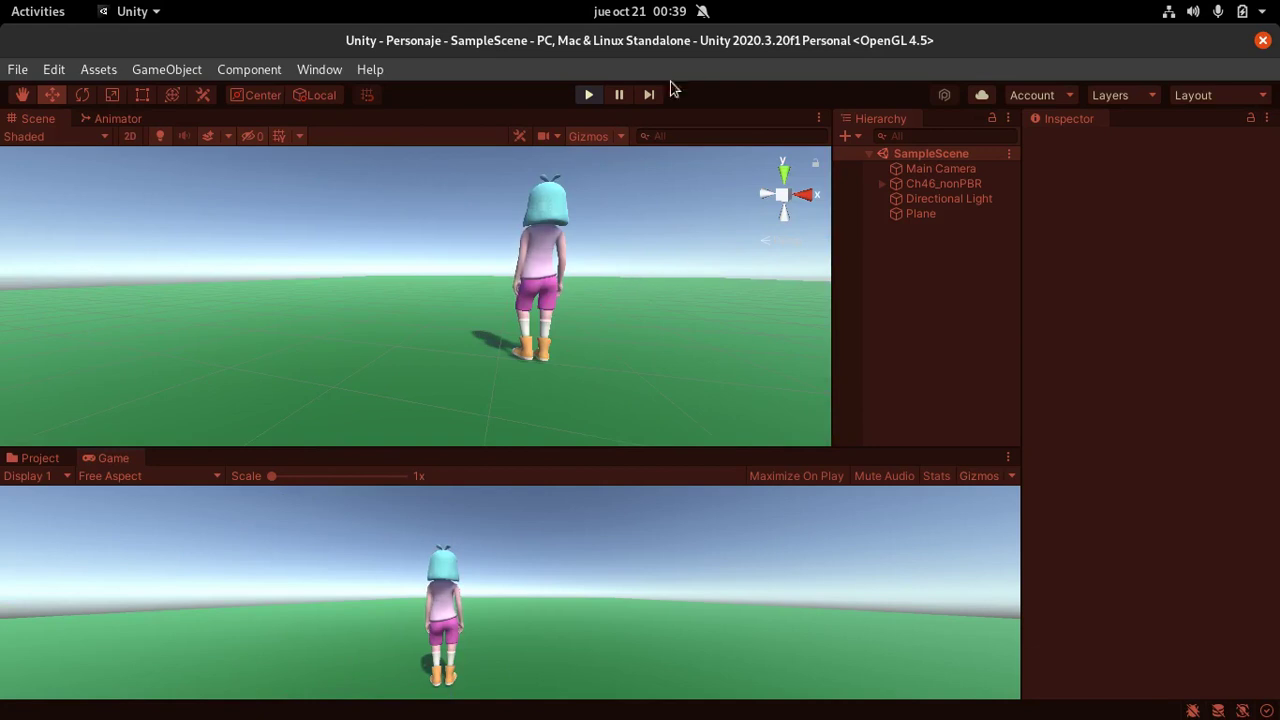
pyautogui.click(587, 95)
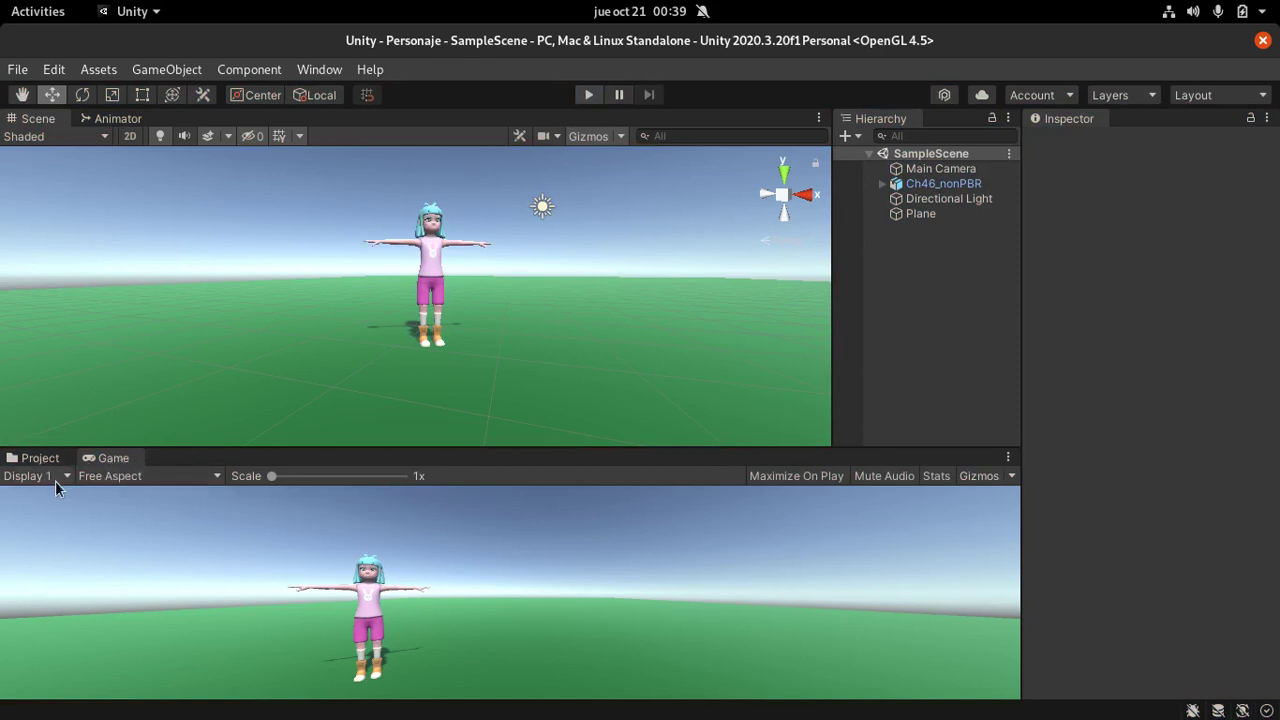
# Set the Game view aspect to 16:9 Aspect and start playing the scene again
pyautogui.click(166, 477)
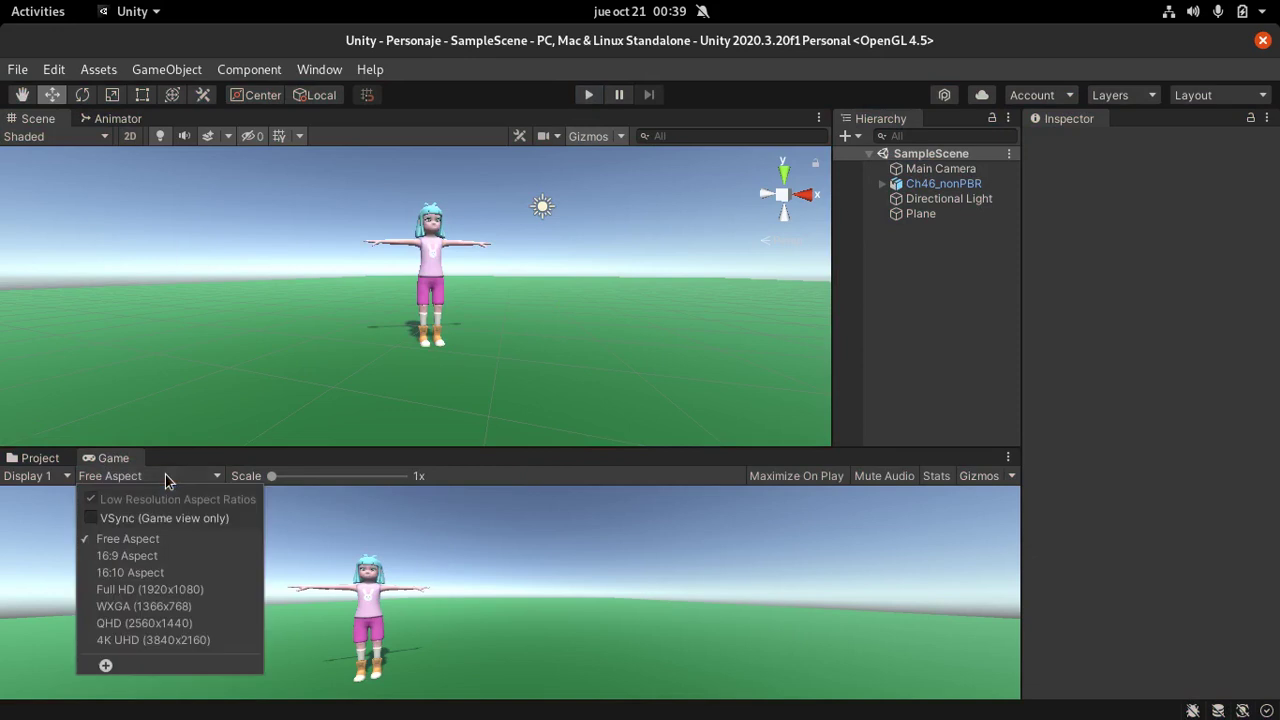
pyautogui.click(101, 558)
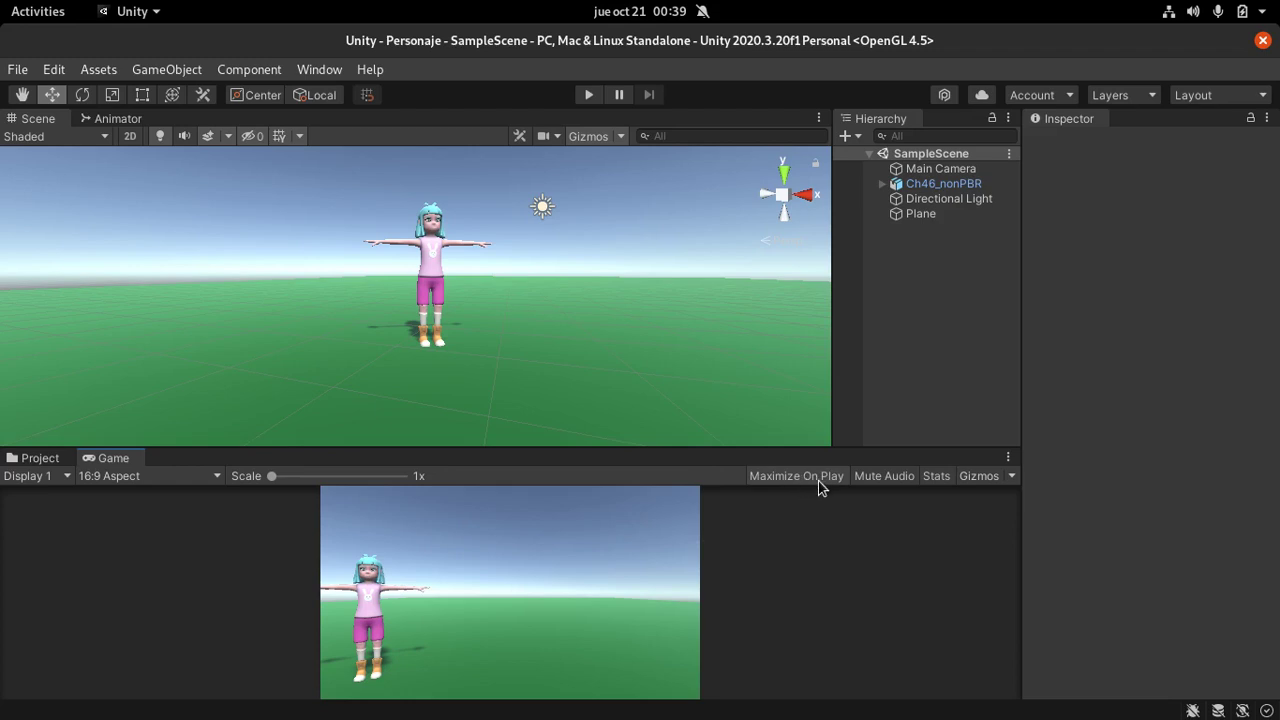
pyautogui.click(588, 94)
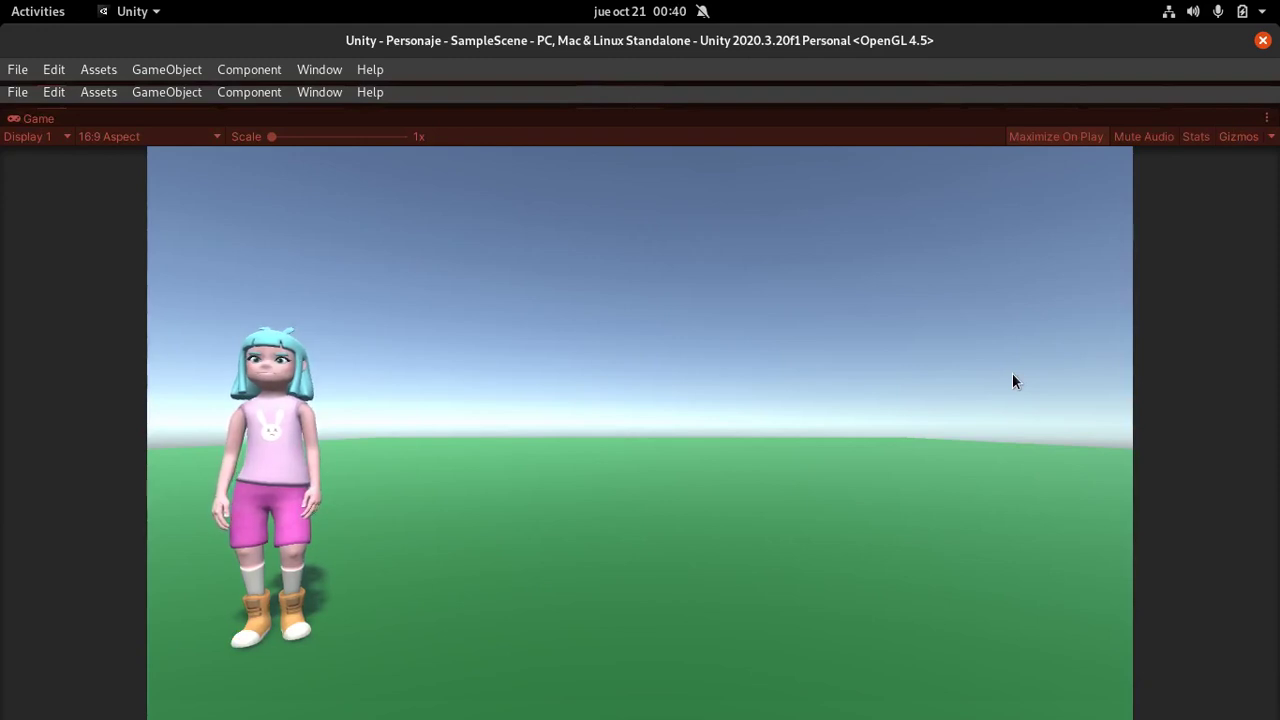
# Run the character around with the W, A, S and D keys, then stop the test play
pyautogui.press('s')
pyautogui.press('w')
pyautogui.press('a')
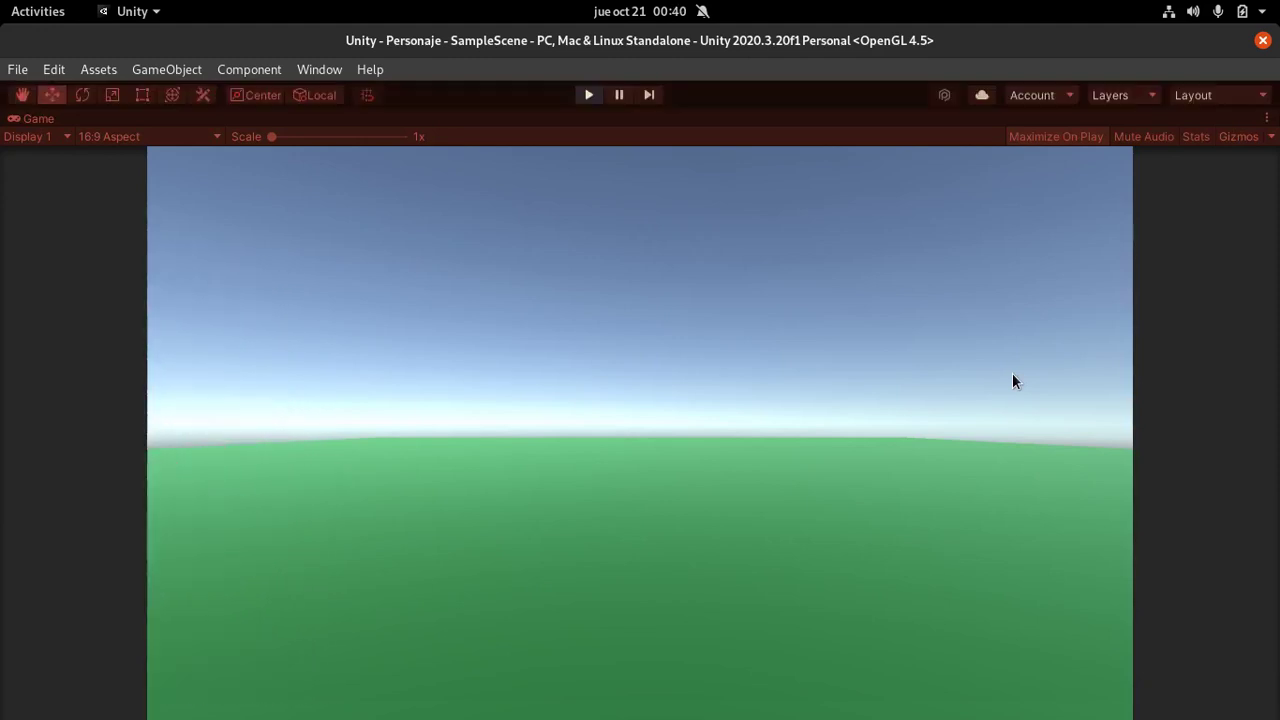
pyautogui.press('d')
pyautogui.press('a')
pyautogui.press('d')
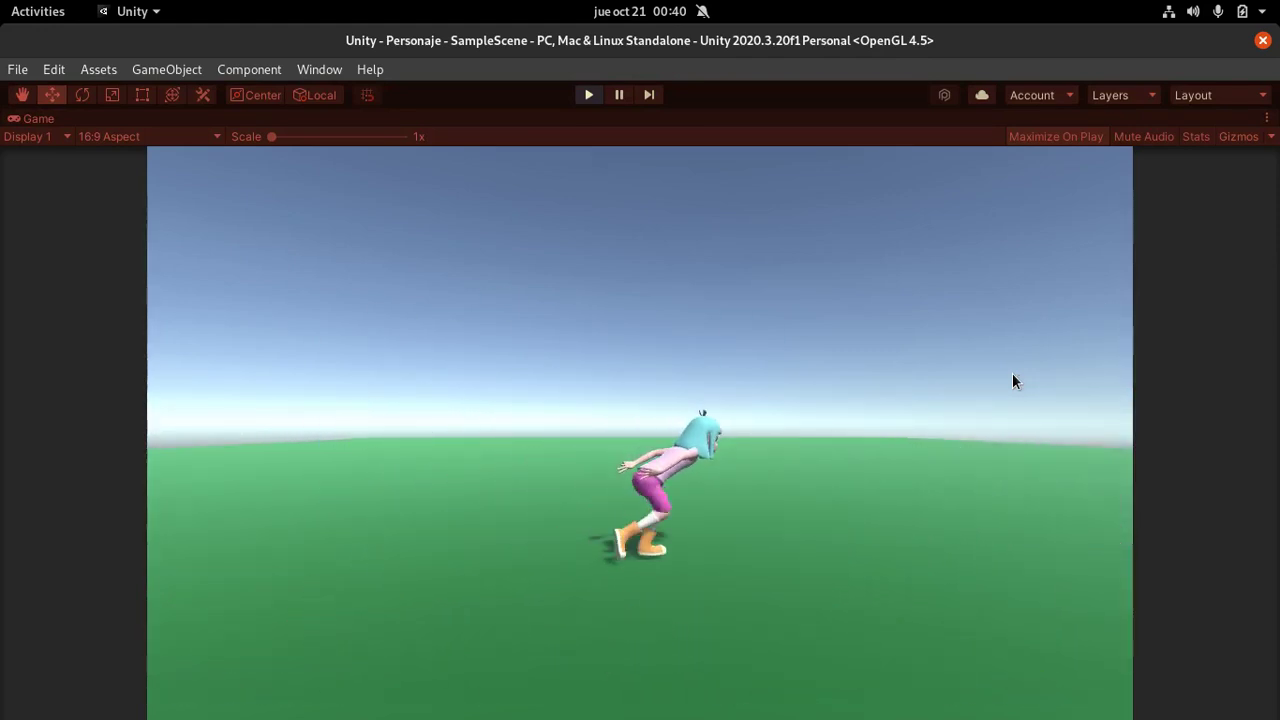
pyautogui.press('d')
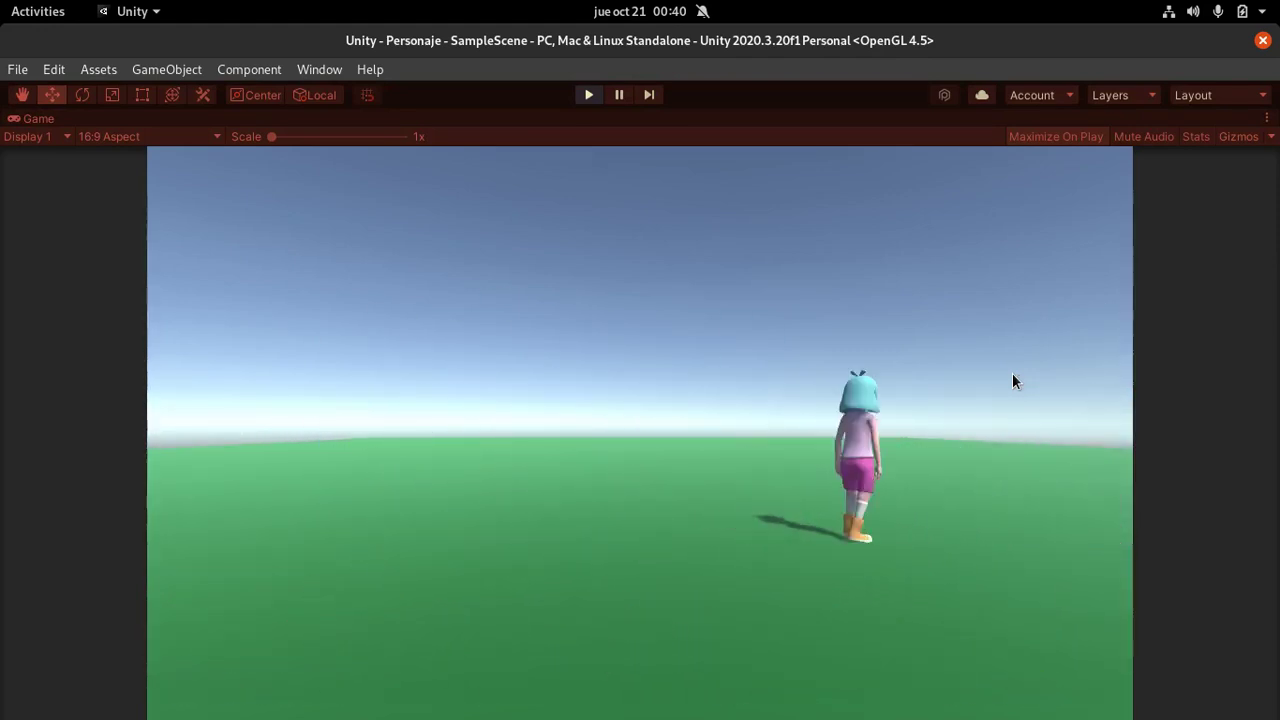
pyautogui.press('a')
pyautogui.press('d')
pyautogui.press('a')
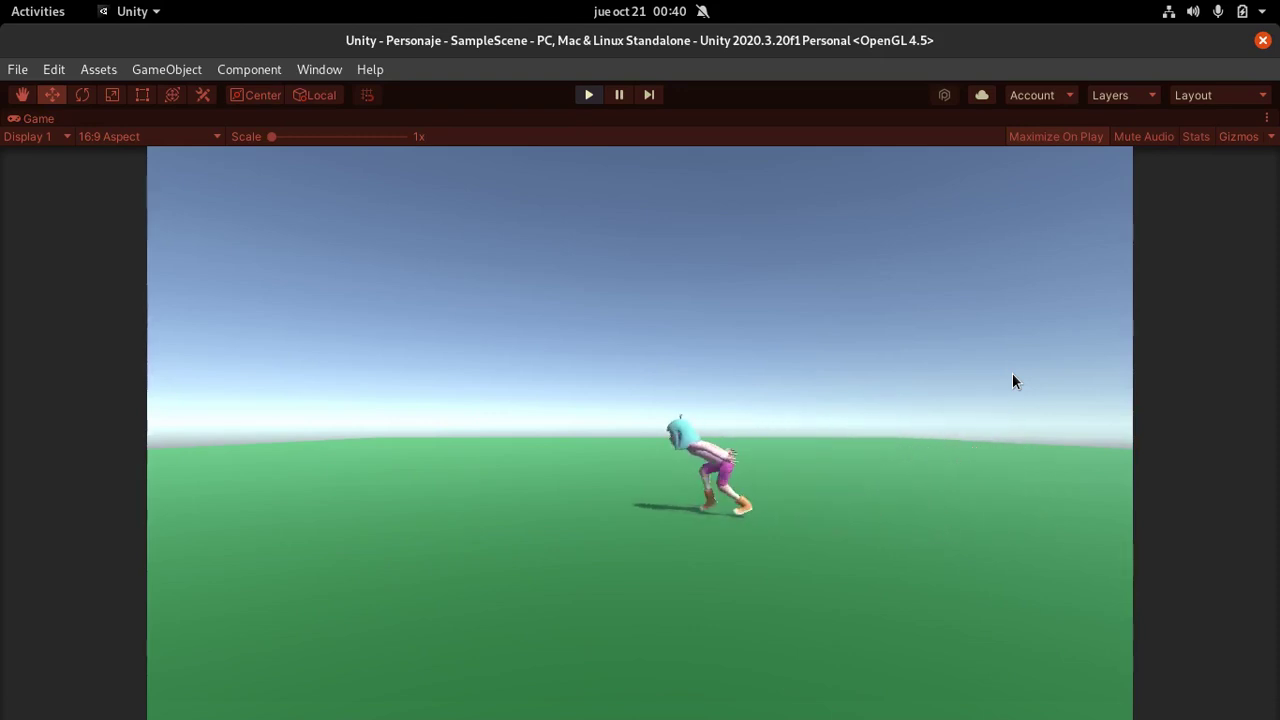
pyautogui.press('d')
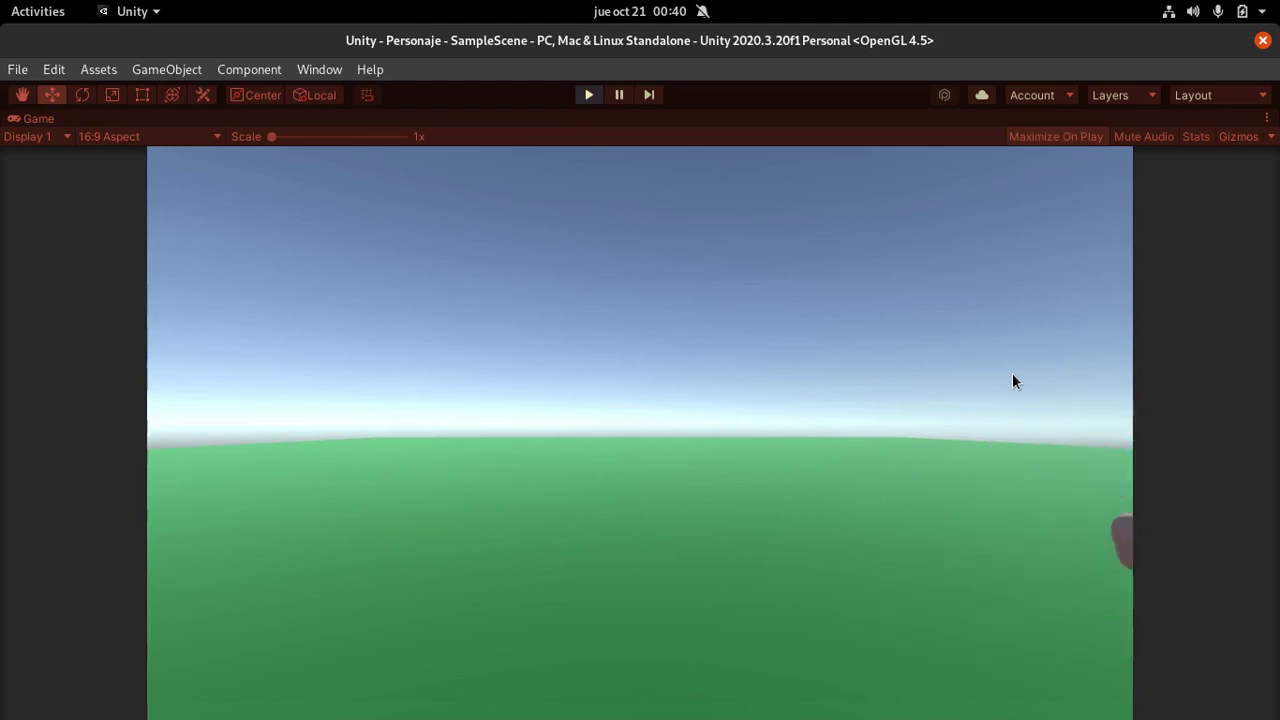
pyautogui.press('a')
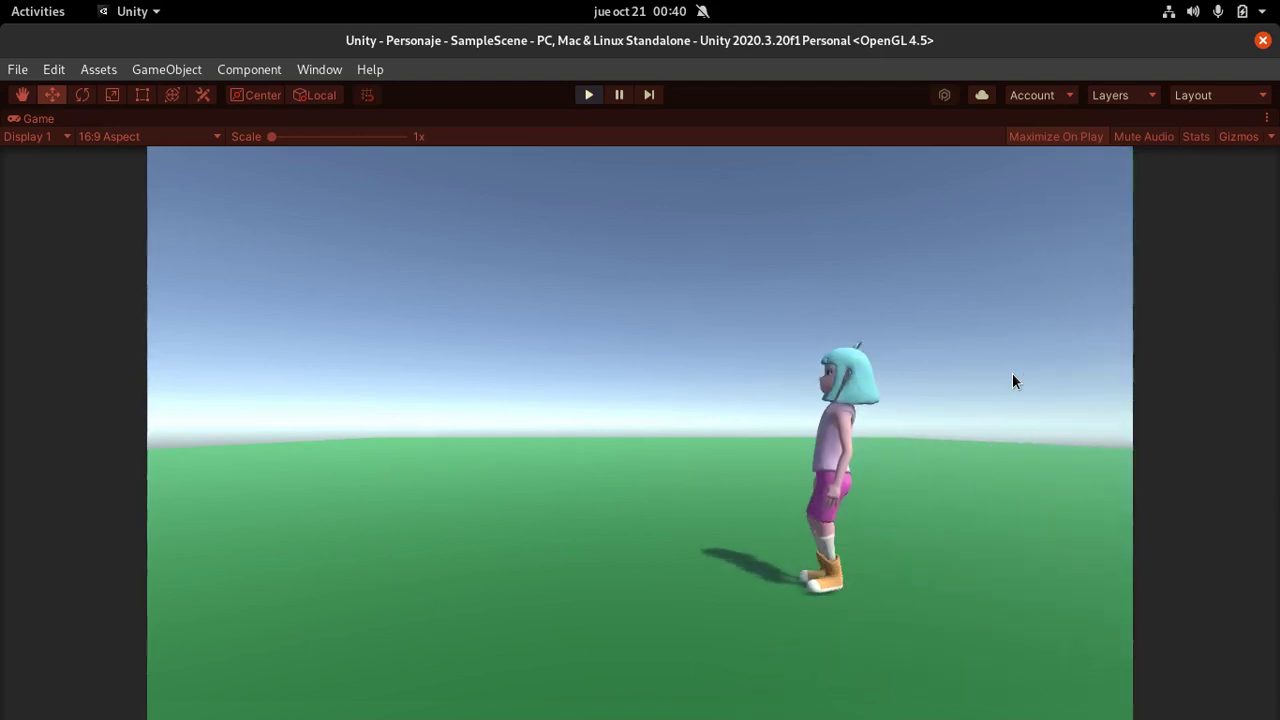
pyautogui.click(589, 97)
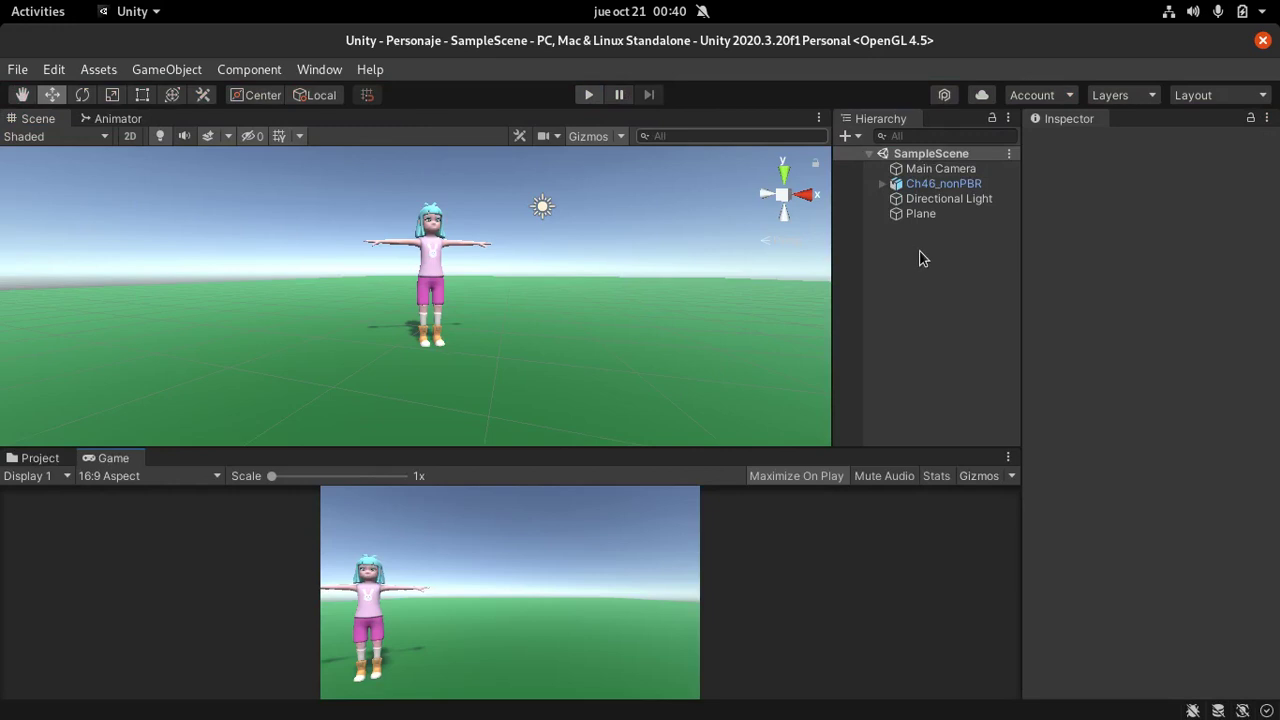
# Parent Main Camera under Ch46_nonPBR and test-play the scene from behind the character
pyautogui.click(920, 172)
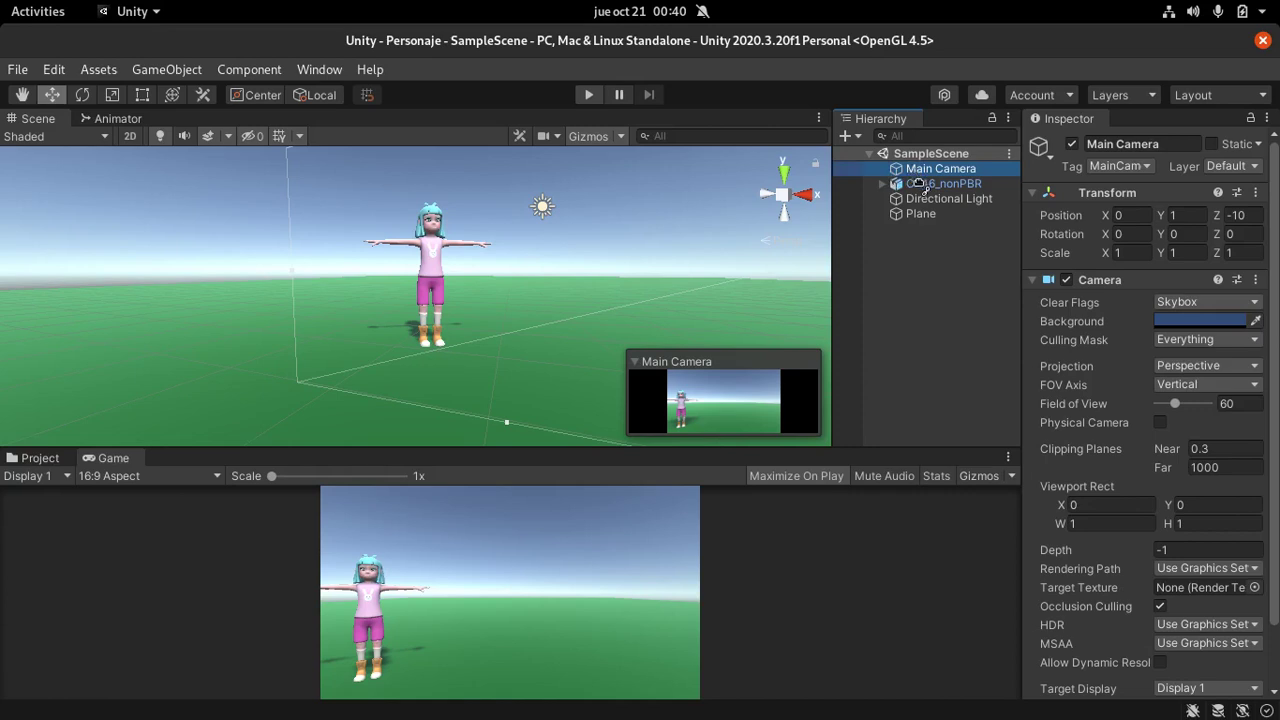
pyautogui.moveTo(918, 185); pyautogui.dragTo(920, 186)
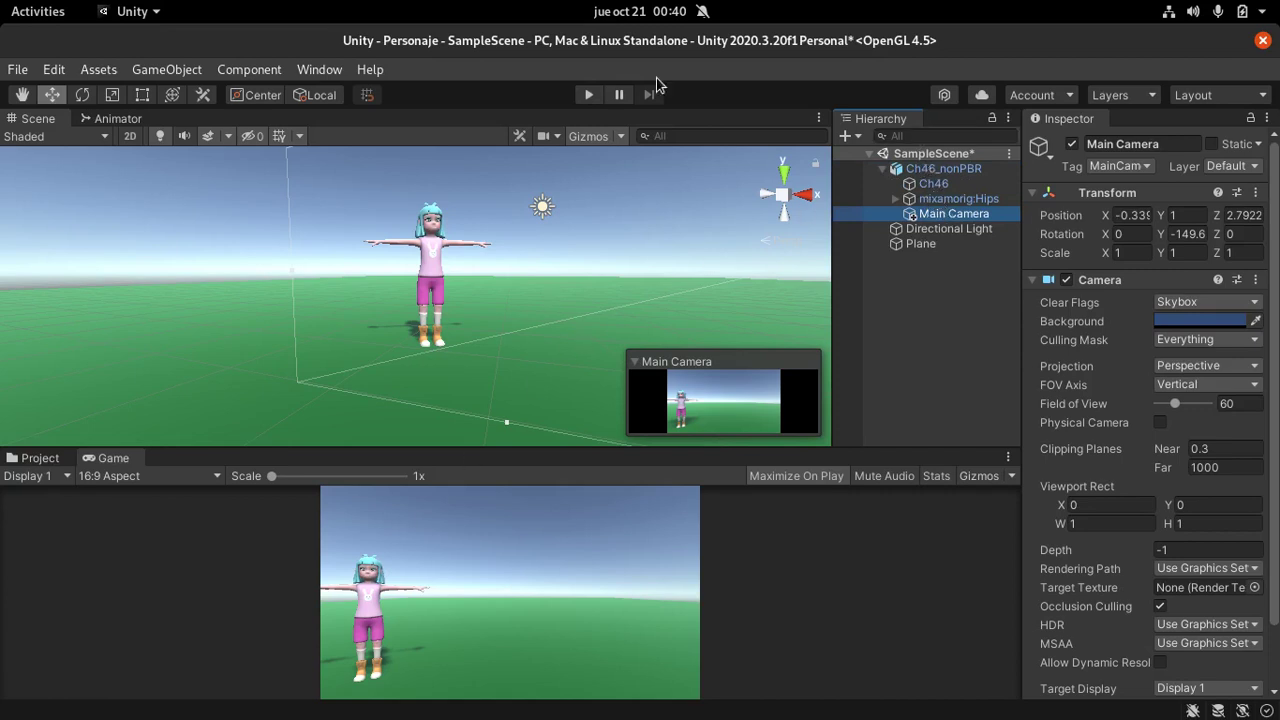
pyautogui.click(597, 94)
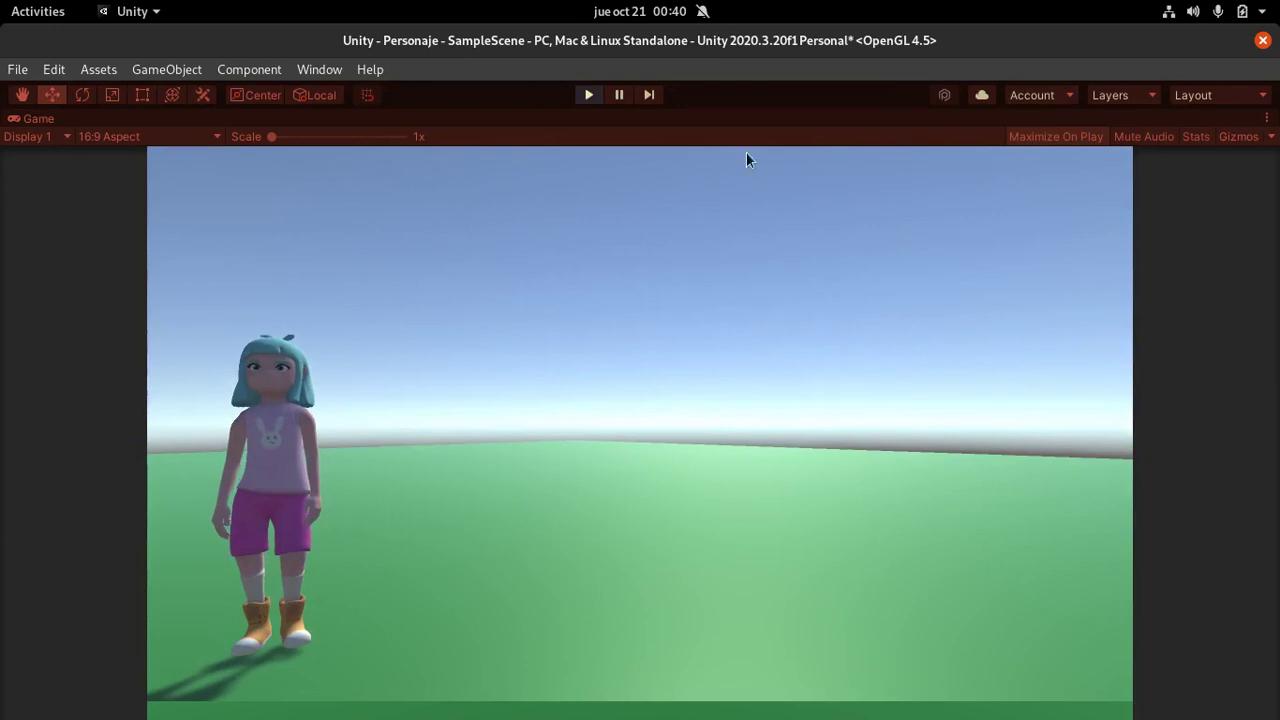
# Stop Play mode and move Main Camera out of Ch46_nonPBR back to the Hierarchy root
pyautogui.click(589, 95)
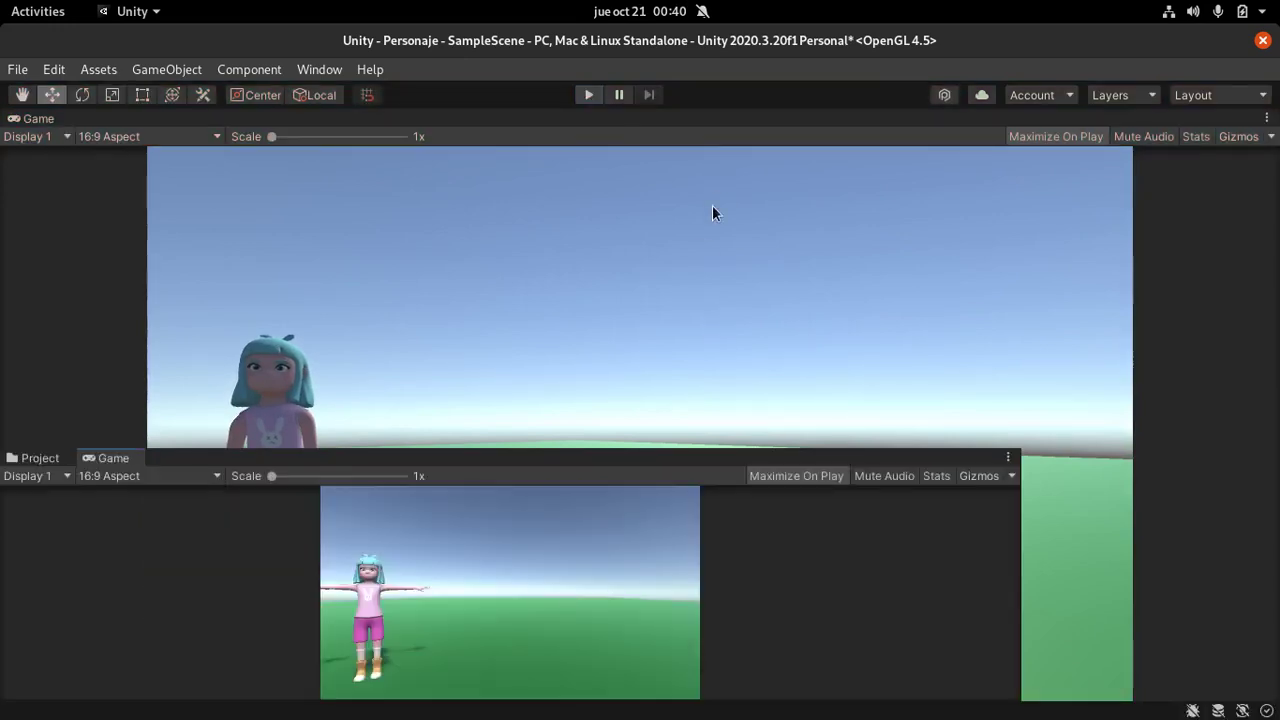
pyautogui.scroll(-5, 585, 292)
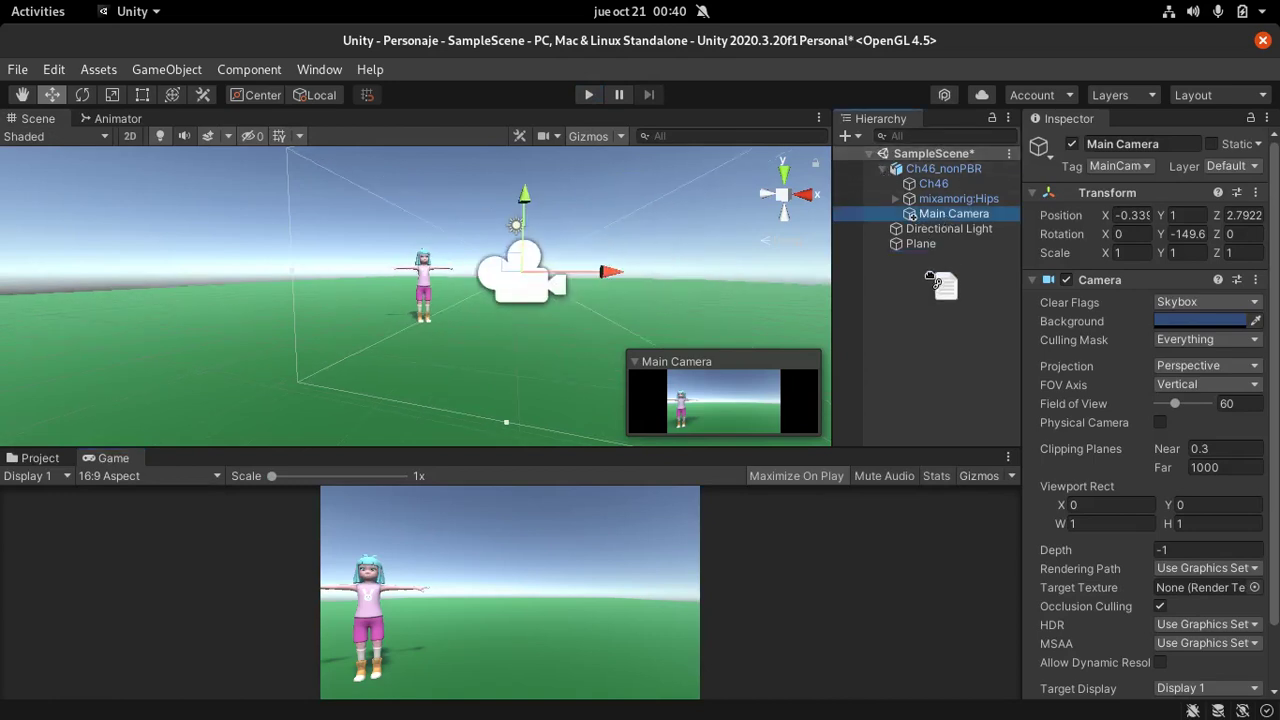
pyautogui.moveTo(945, 215); pyautogui.dragTo(940, 295)
# Move Main Camera left along X to -1.58, then zoom in and select Ch46_nonPBR
pyautogui.click(207, 343)
pyautogui.click(522, 295)
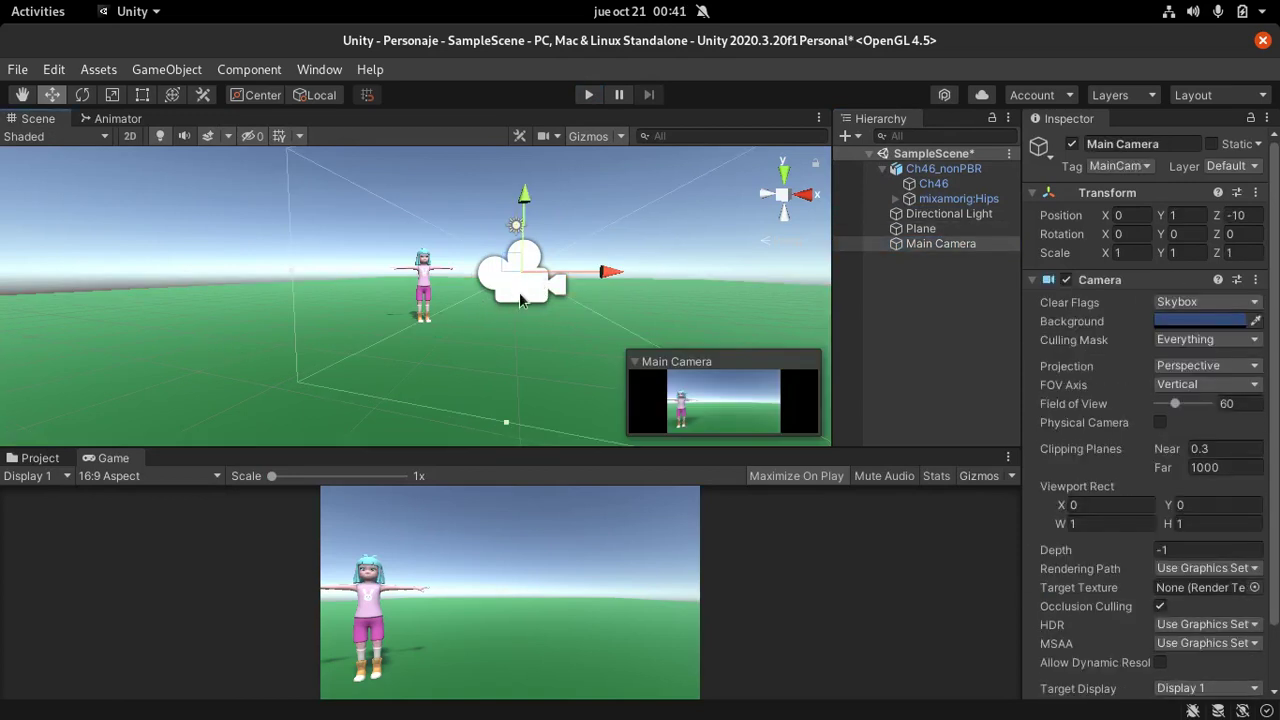
pyautogui.scroll(-5, 561, 314)
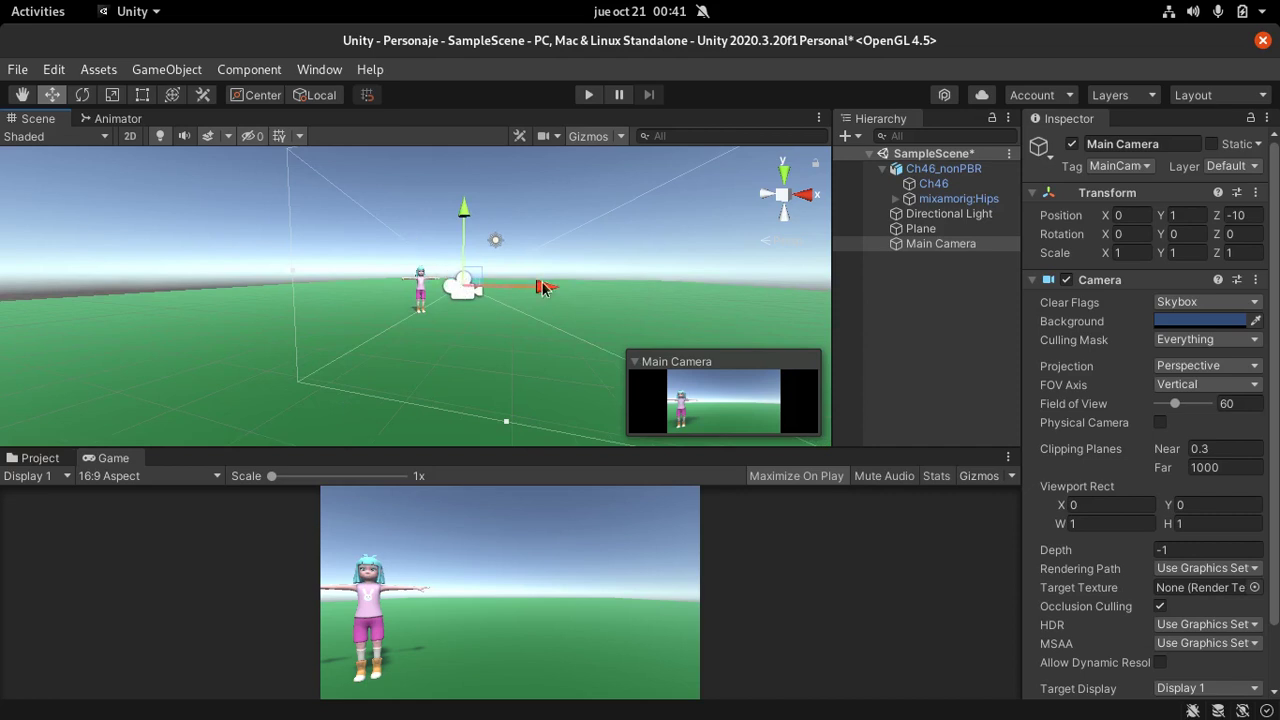
pyautogui.moveTo(544, 288); pyautogui.dragTo(488, 285)
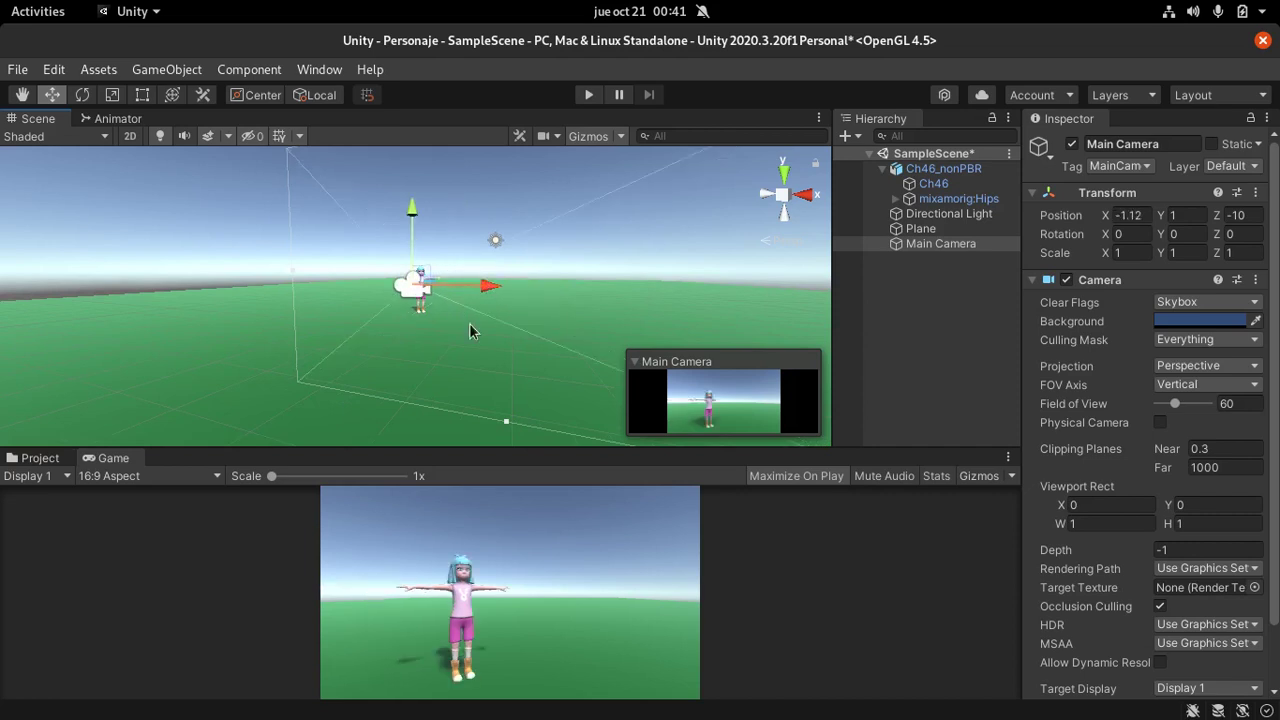
pyautogui.moveTo(502, 286); pyautogui.dragTo(470, 285)
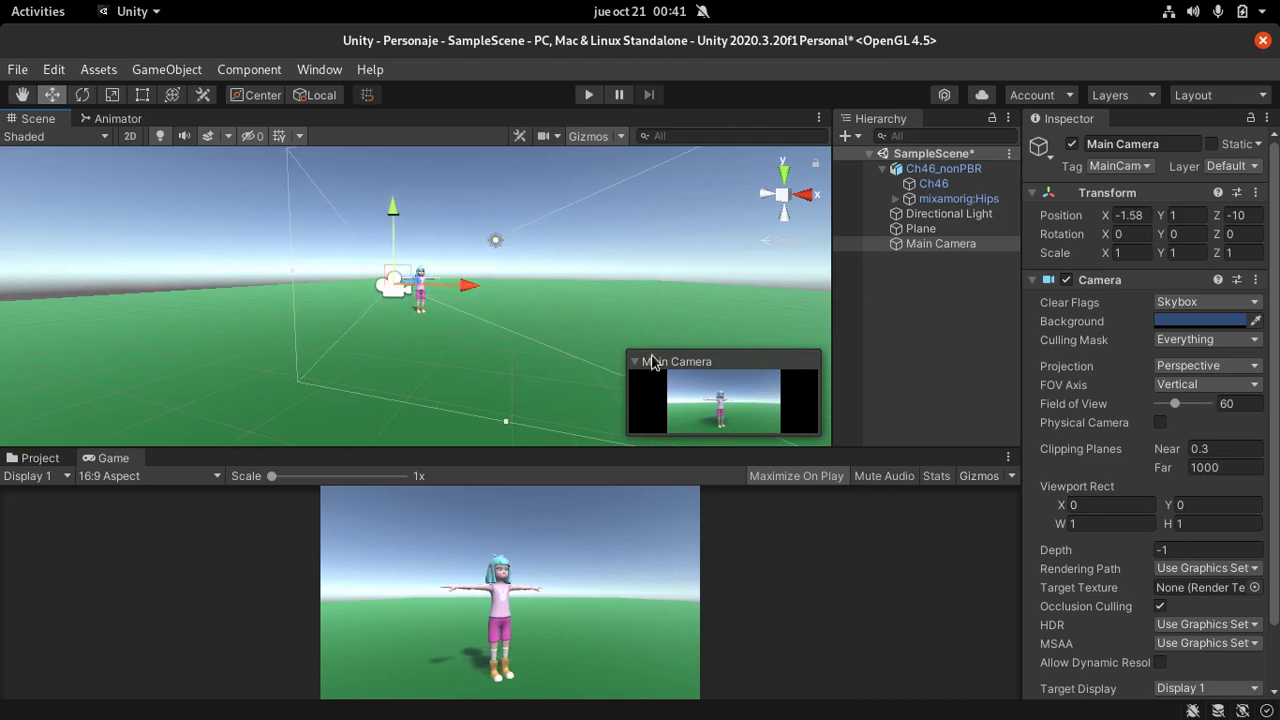
pyautogui.scroll(2, 456, 268)
pyautogui.scroll(3, 452, 255)
pyautogui.scroll(4, 446, 225)
pyautogui.click(440, 220)
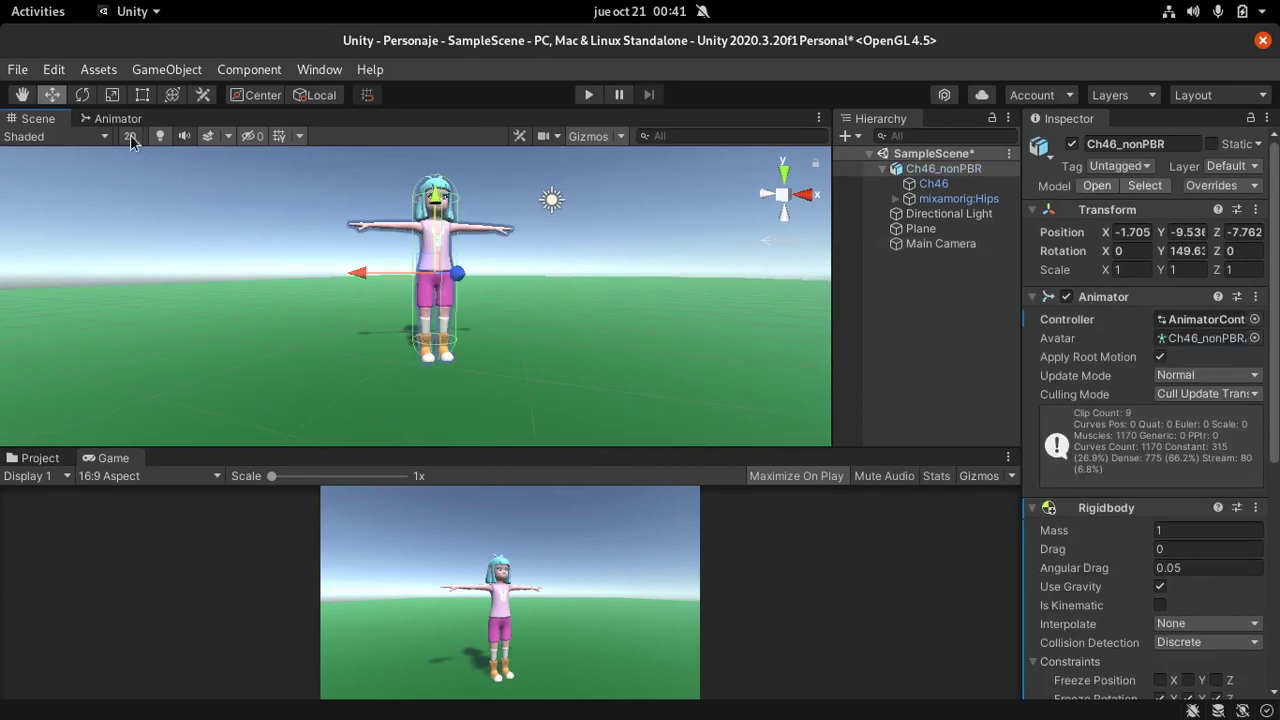
# Rotate Ch46_nonPBR to Y -1.357 and nudge its position Z to -7.815
pyautogui.click(83, 95)
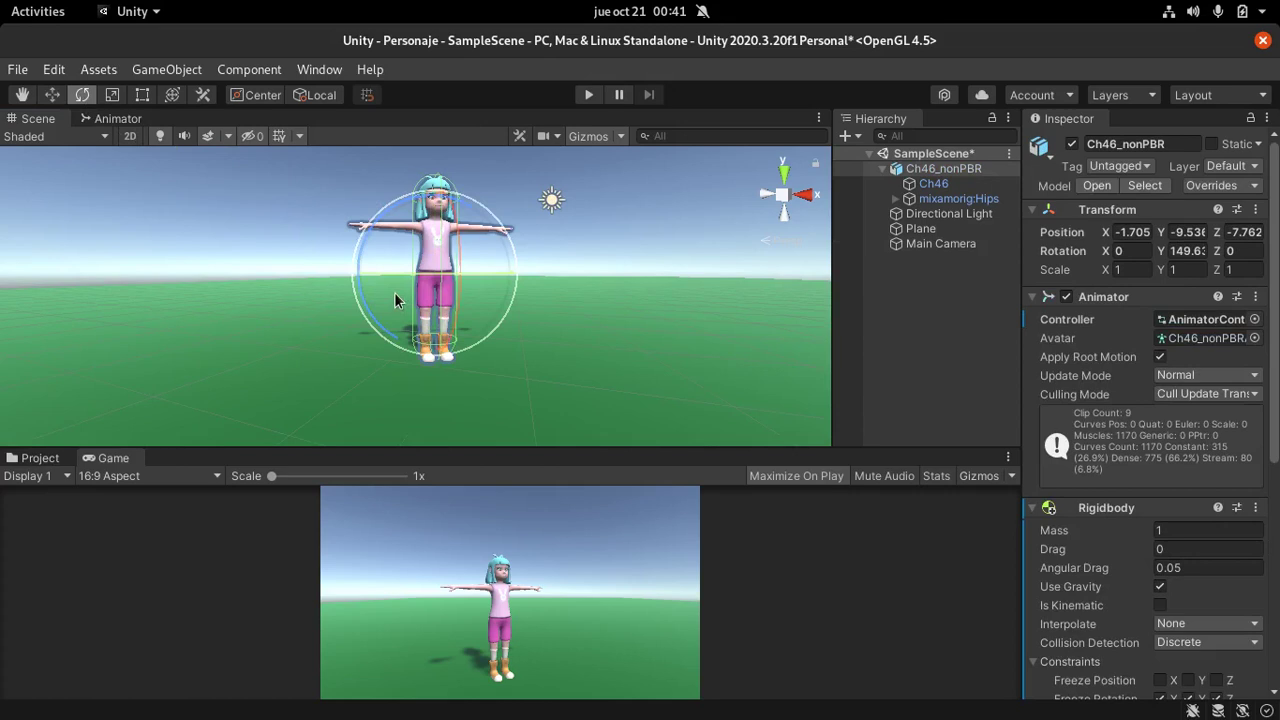
pyautogui.moveTo(382, 270); pyautogui.dragTo(560, 273)
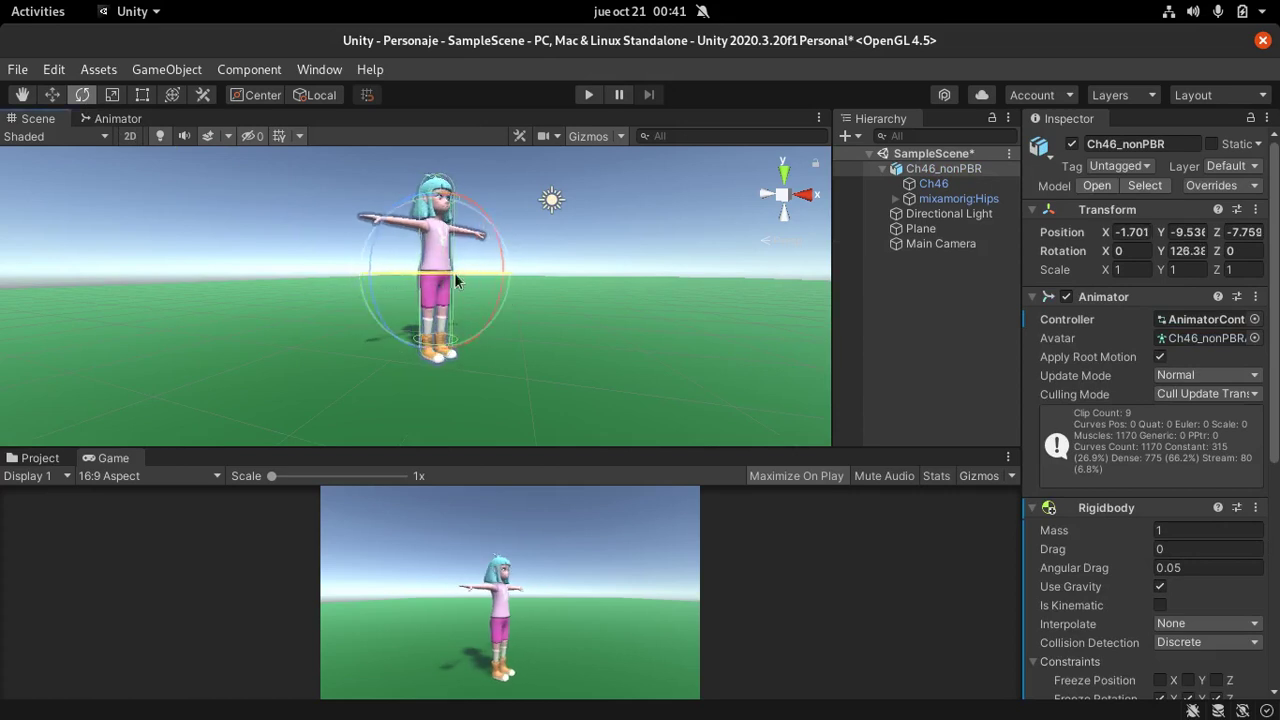
pyautogui.moveTo(397, 272)
pyautogui.mouseDown()
pyautogui.moveTo(446, 283)
pyautogui.moveTo(440, 272)
pyautogui.mouseUp()
pyautogui.moveTo(468, 308)
pyautogui.mouseDown(button='middle')
pyautogui.moveTo(438, 328)
pyautogui.moveTo(400, 314)
pyautogui.mouseUp(button='middle')
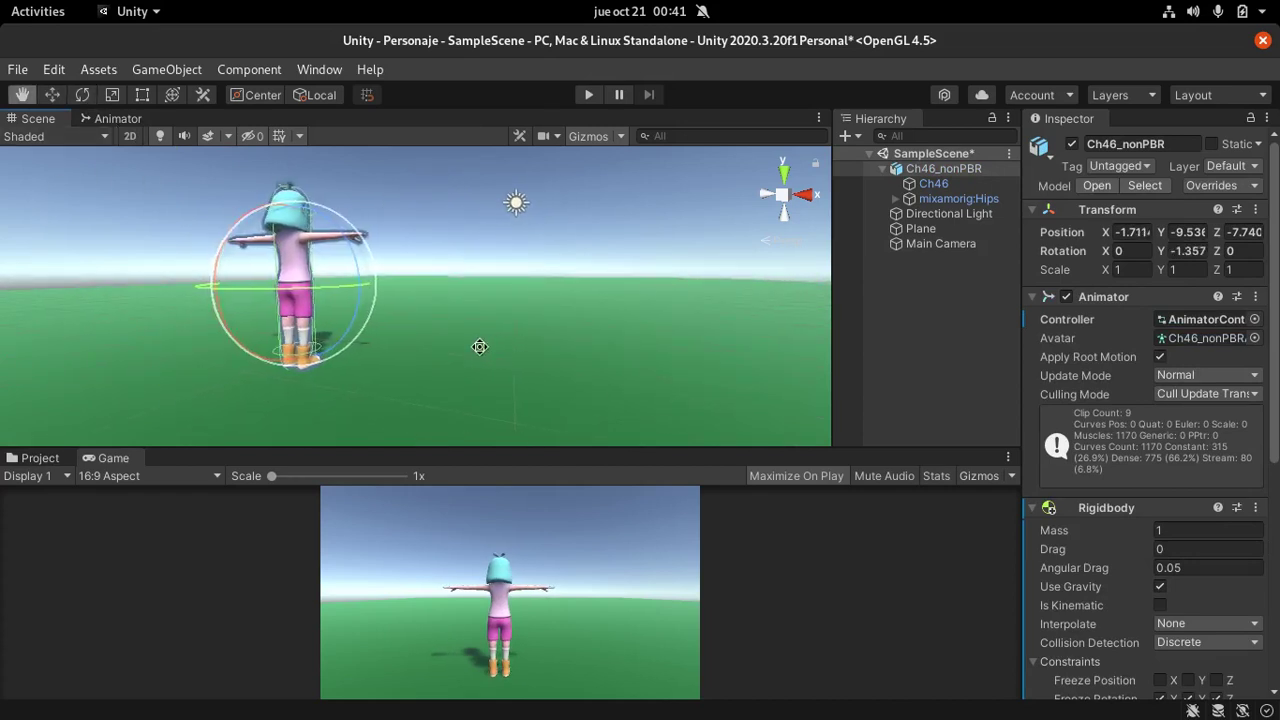
pyautogui.moveTo(479, 346); pyautogui.dragTo(446, 346, button='middle')
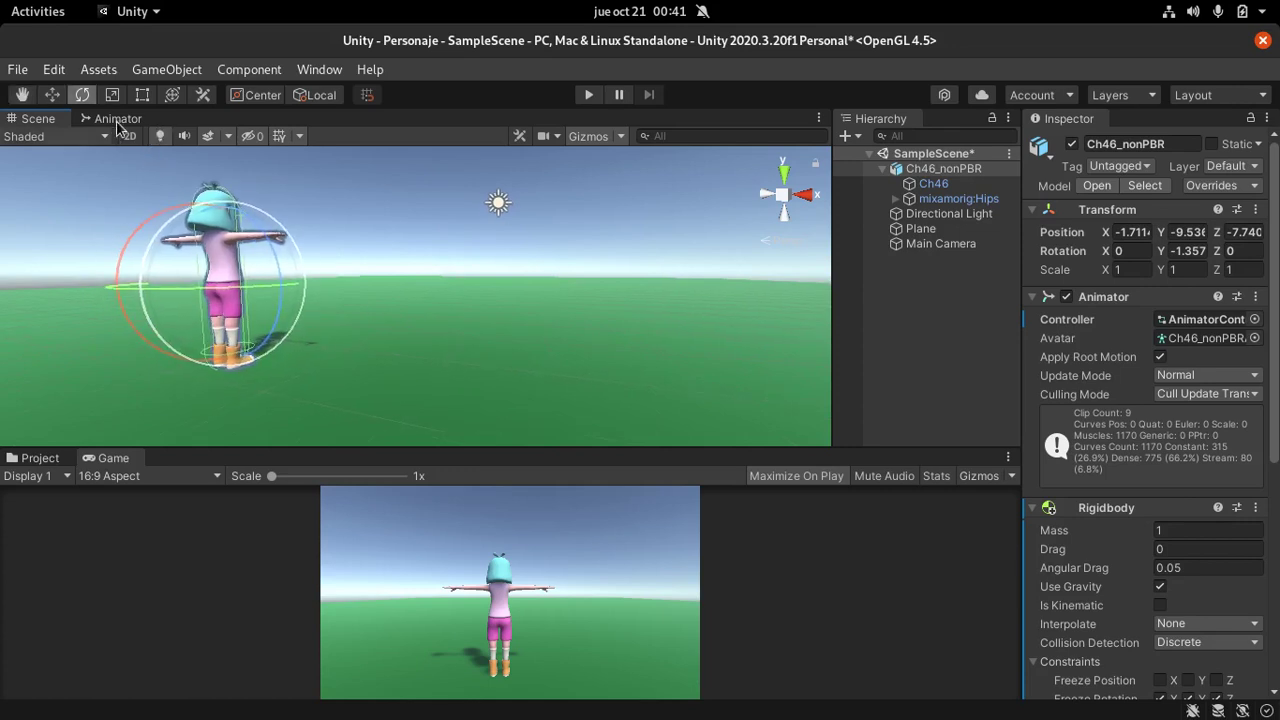
pyautogui.click(52, 94)
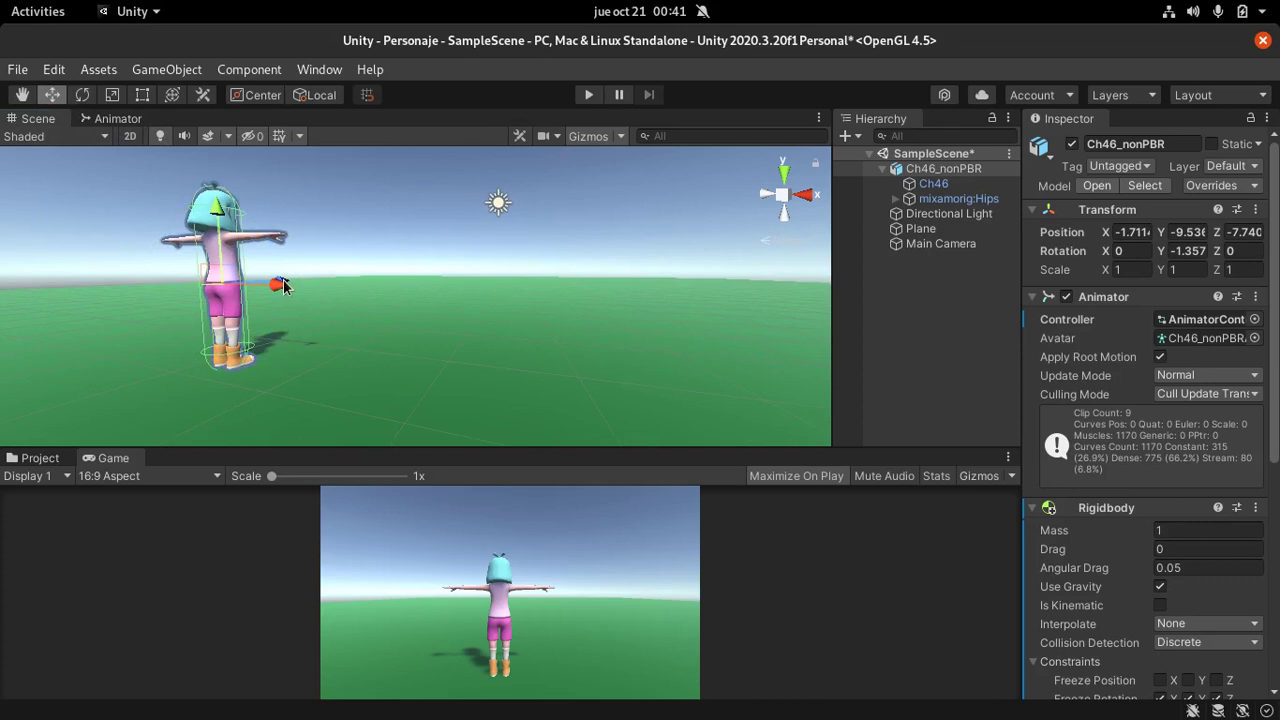
pyautogui.moveTo(317, 311)
pyautogui.mouseDown(button='middle')
pyautogui.moveTo(746, 270)
pyautogui.moveTo(468, 337)
pyautogui.mouseUp(button='middle')
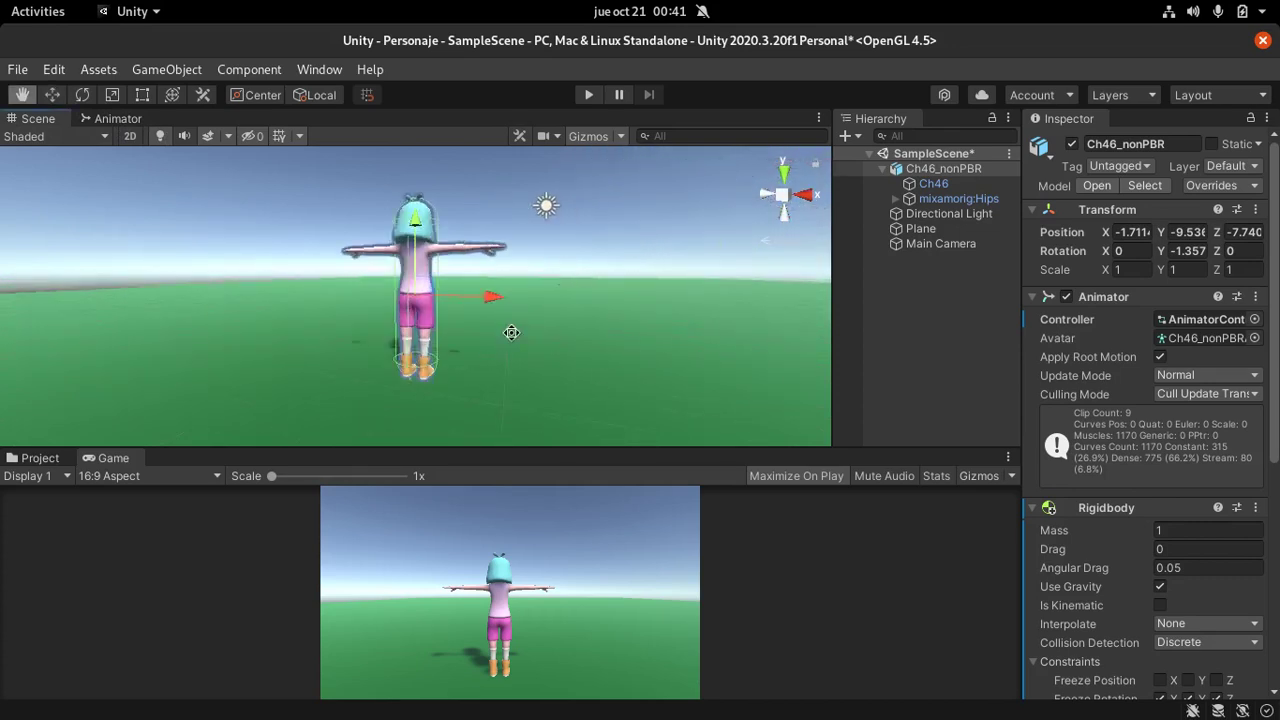
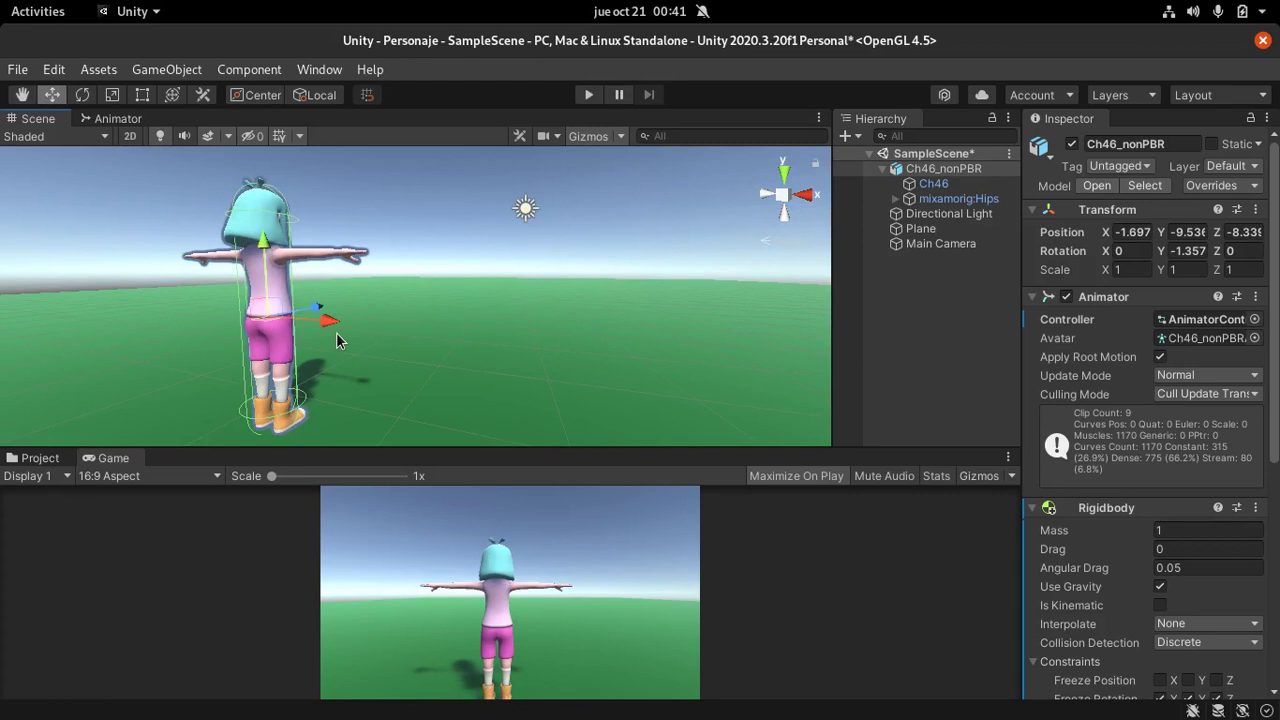
# Nudge the character along Z, lower the Main Camera to Y 0.848, and start Play mode
pyautogui.moveTo(321, 313); pyautogui.dragTo(322, 312)
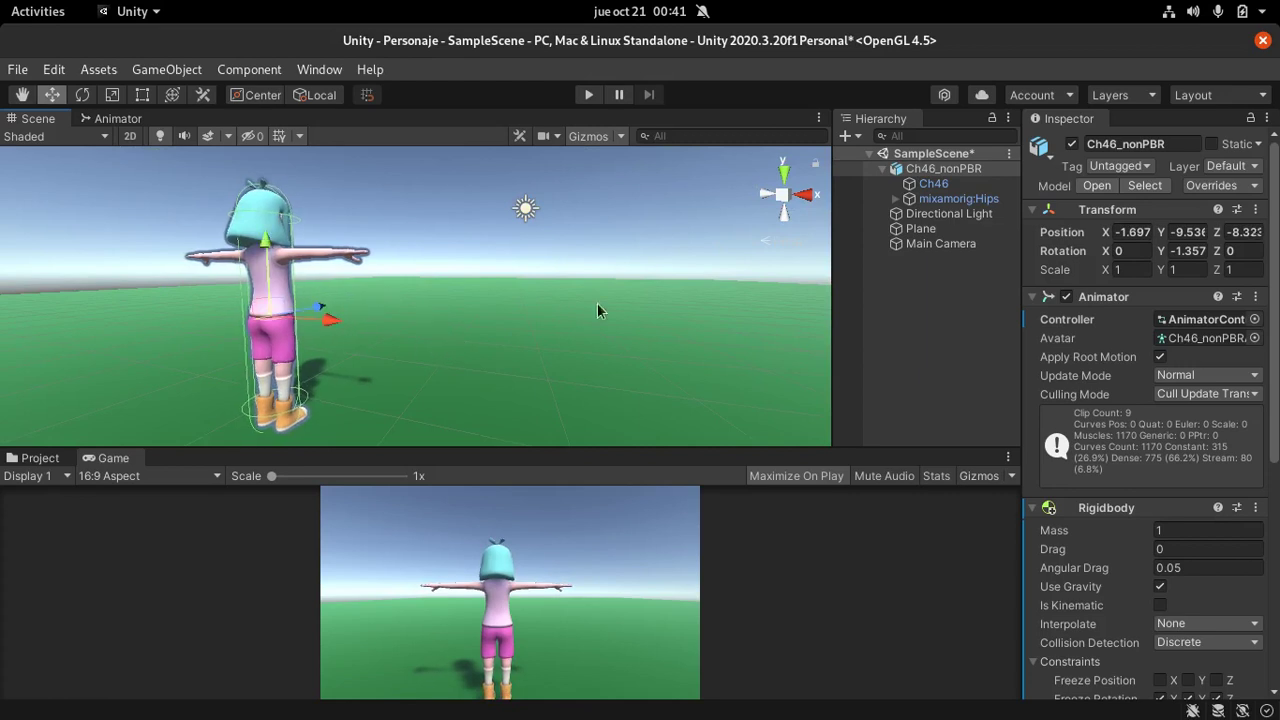
pyautogui.scroll(-5, 665, 252)
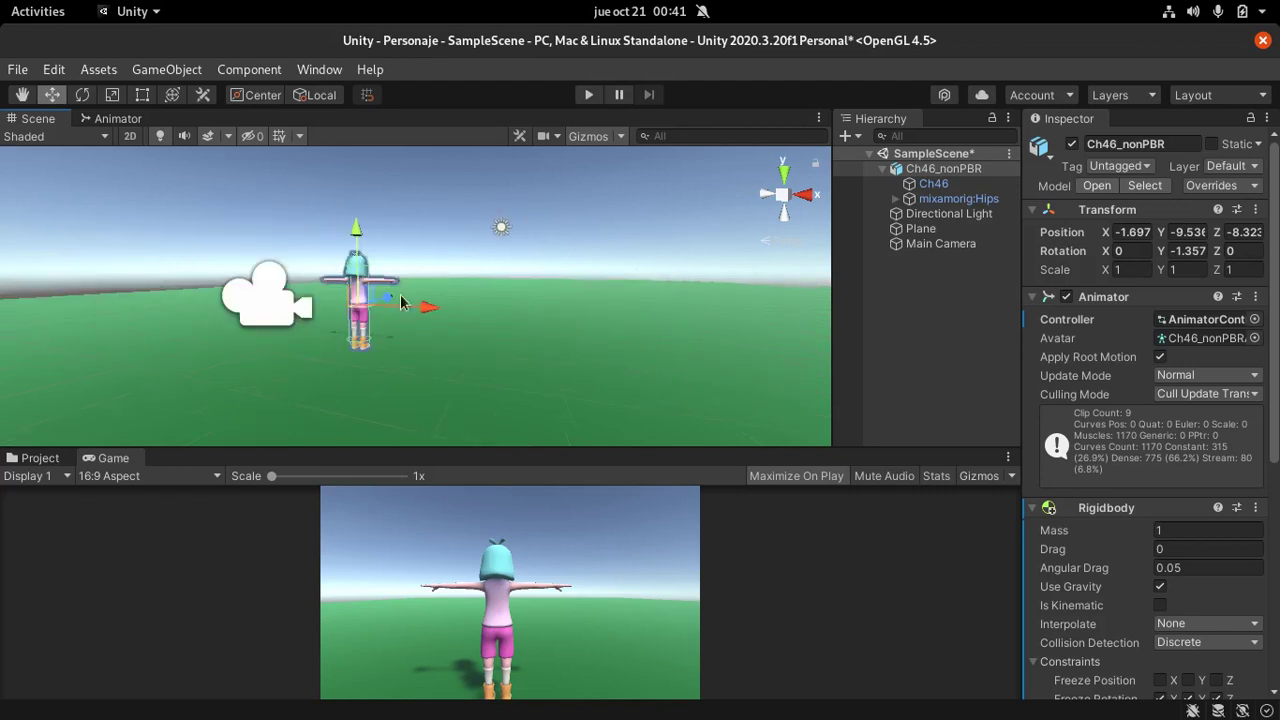
pyautogui.click(257, 294)
pyautogui.moveTo(265, 230); pyautogui.dragTo(265, 245)
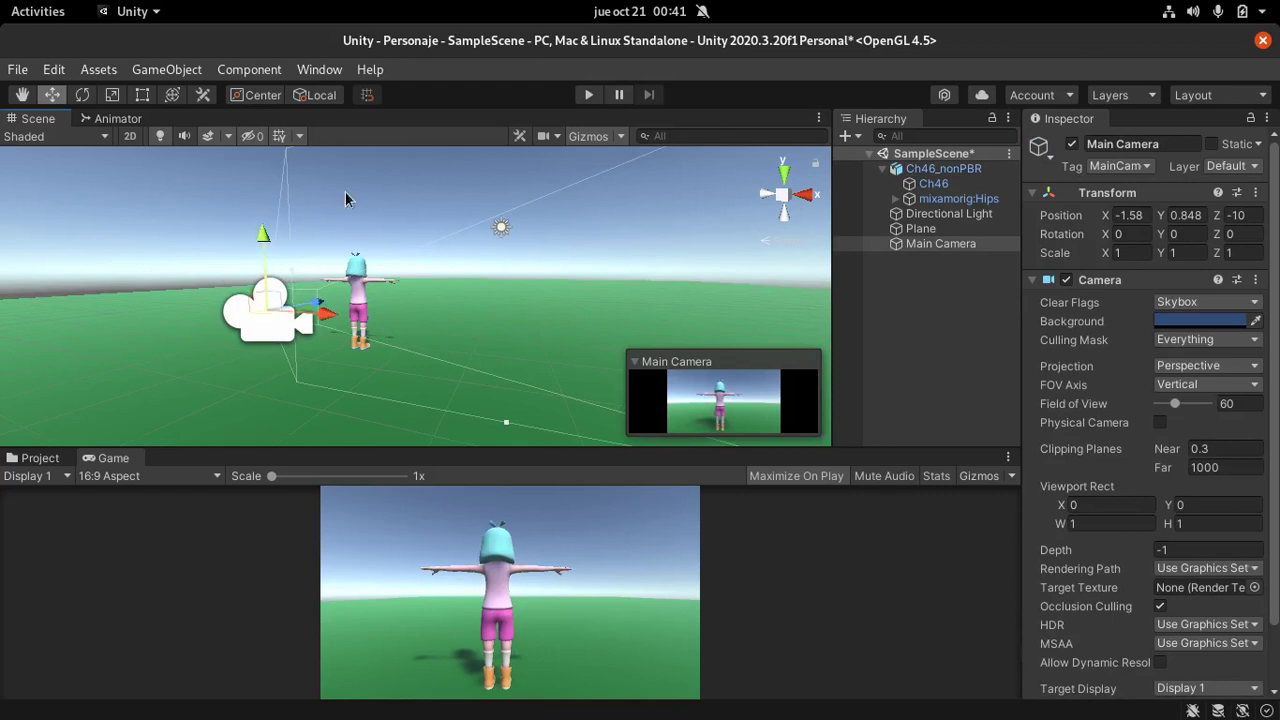
pyautogui.click(590, 95)
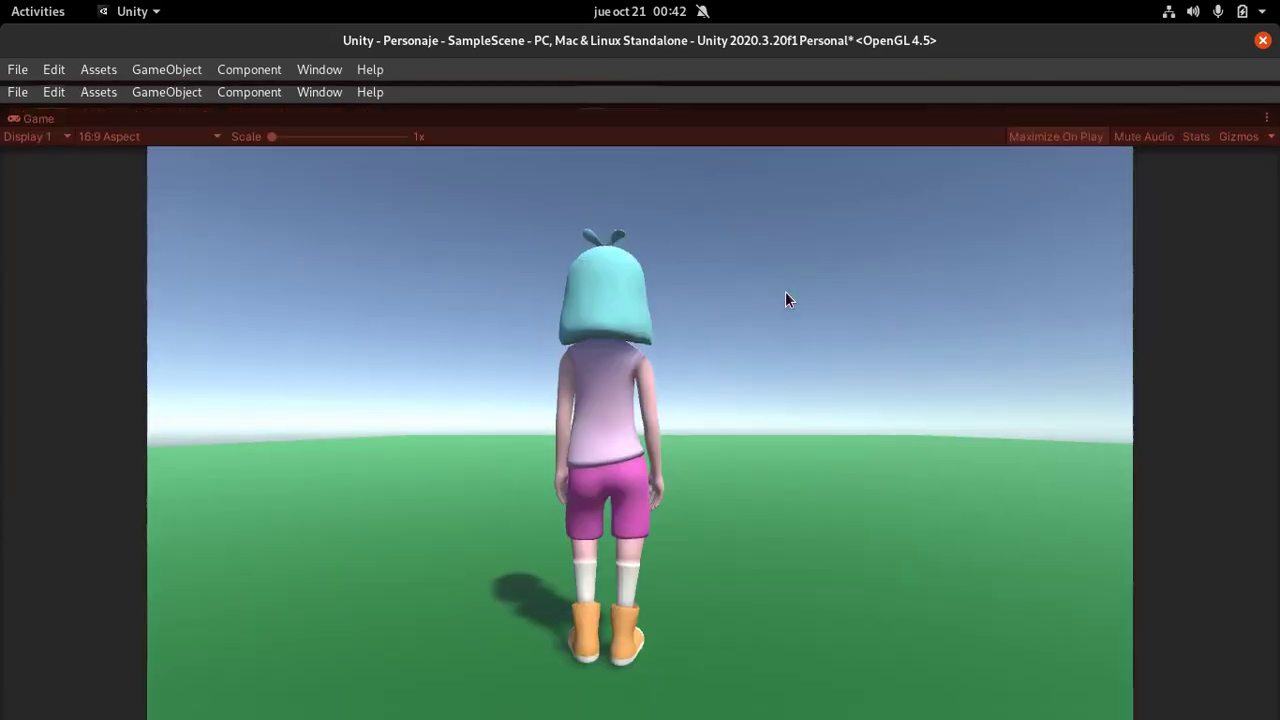
# Test-run the character forward with W and left with A, then stop Play mode
pyautogui.press('w')
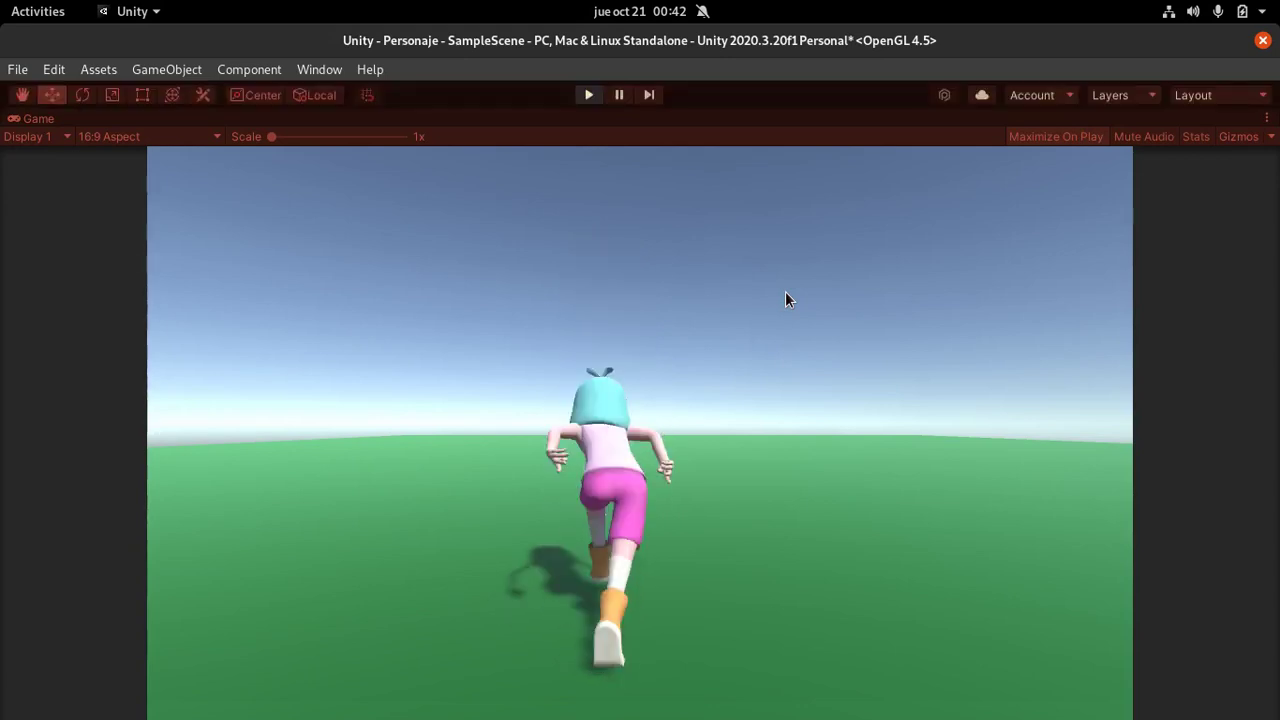
pyautogui.press('a')
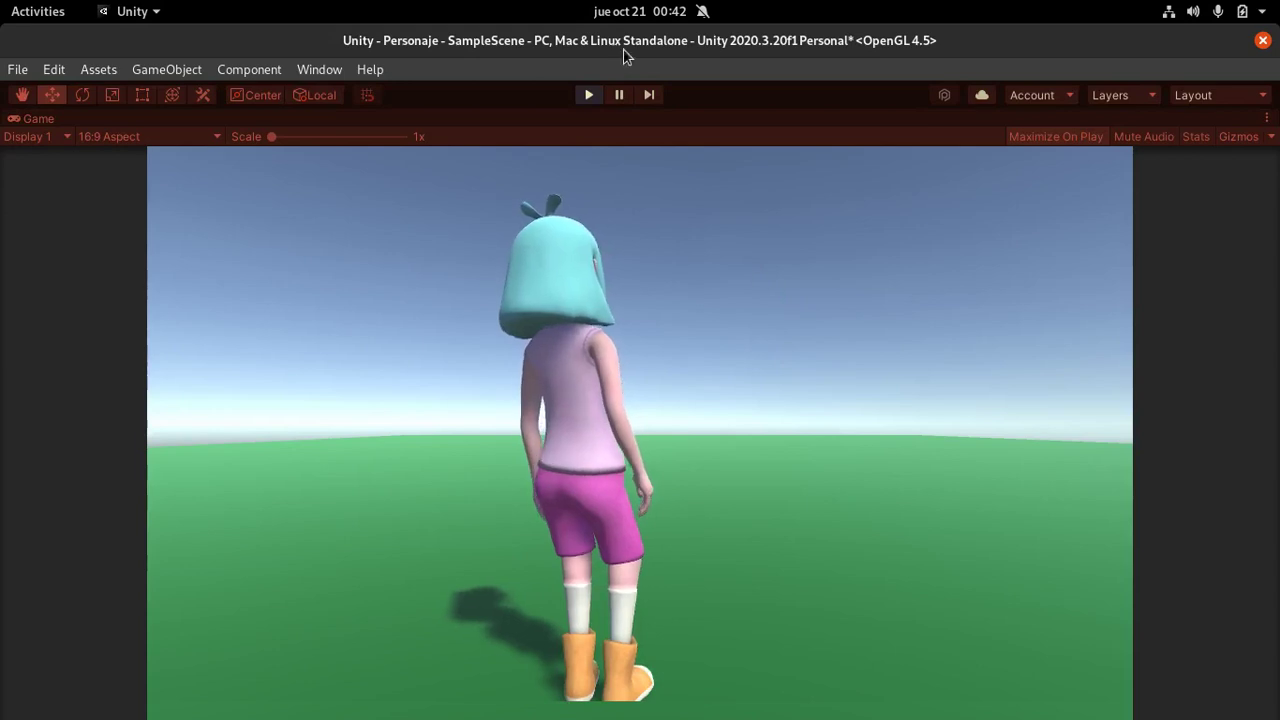
pyautogui.click(589, 94)
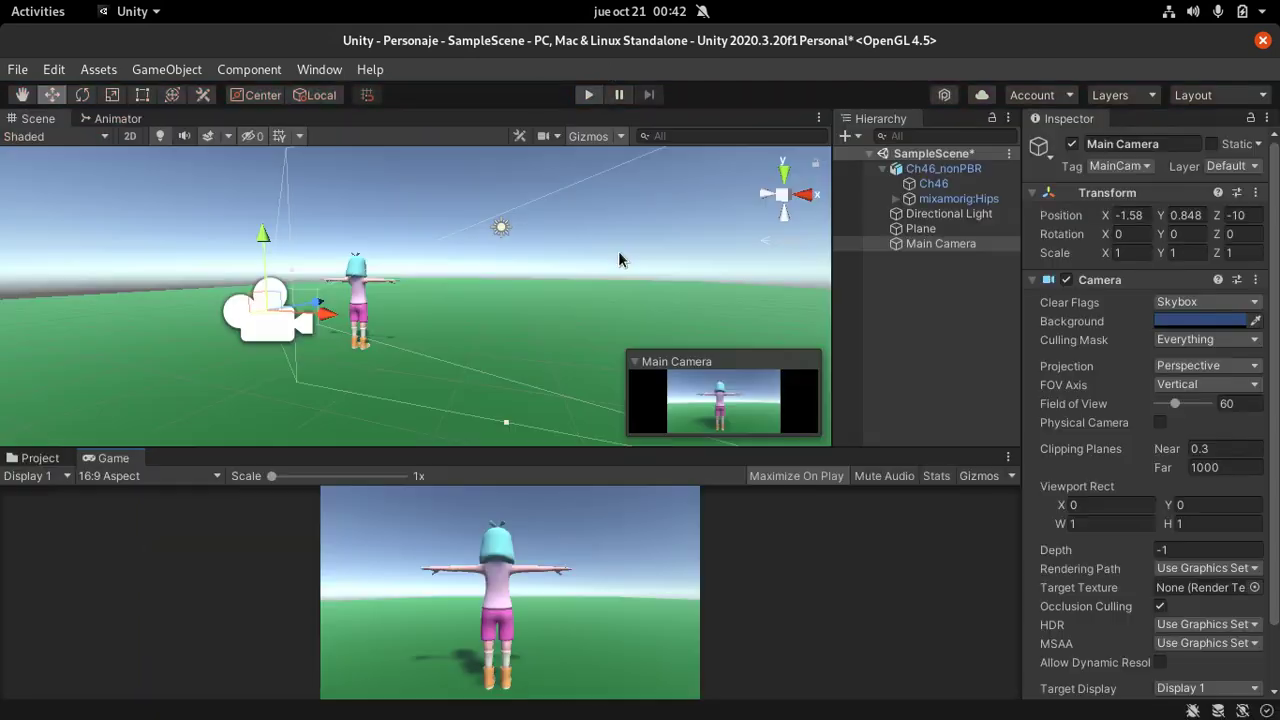
# In the Hierarchy, drop Main Camera onto Ch46_nonPBR so the camera follows the character
pyautogui.click(958, 354)
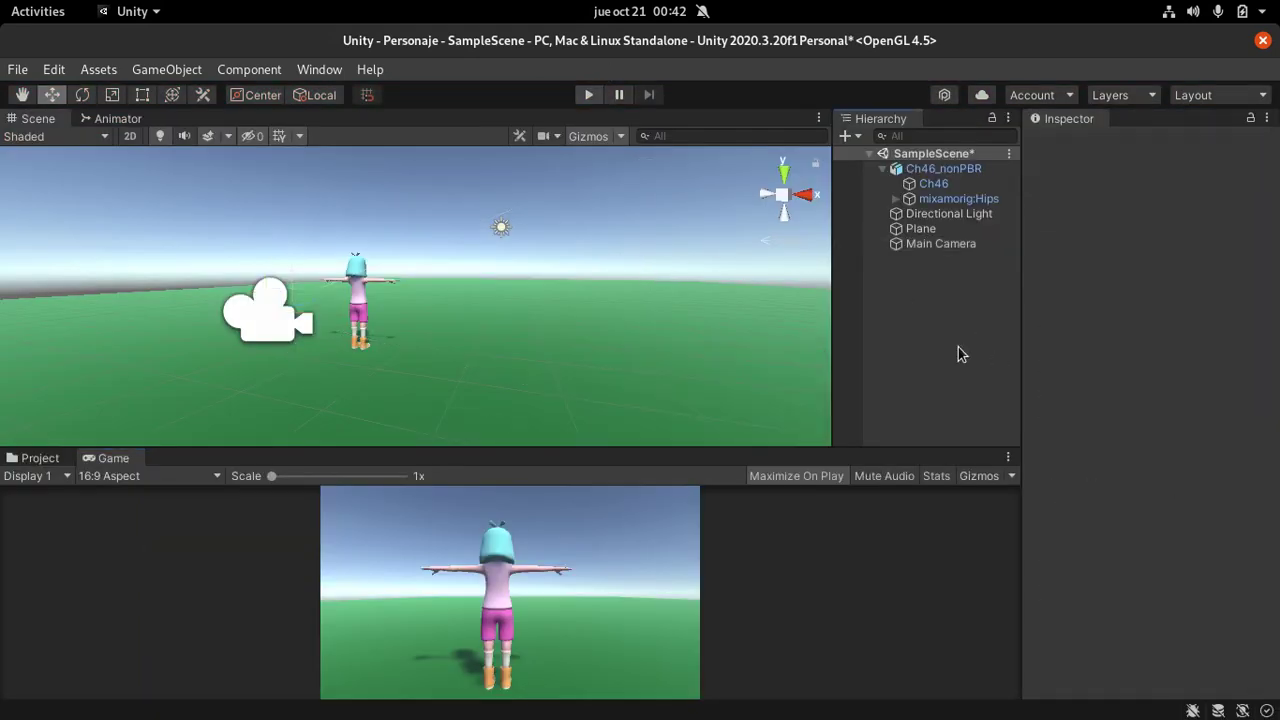
pyautogui.click(940, 244)
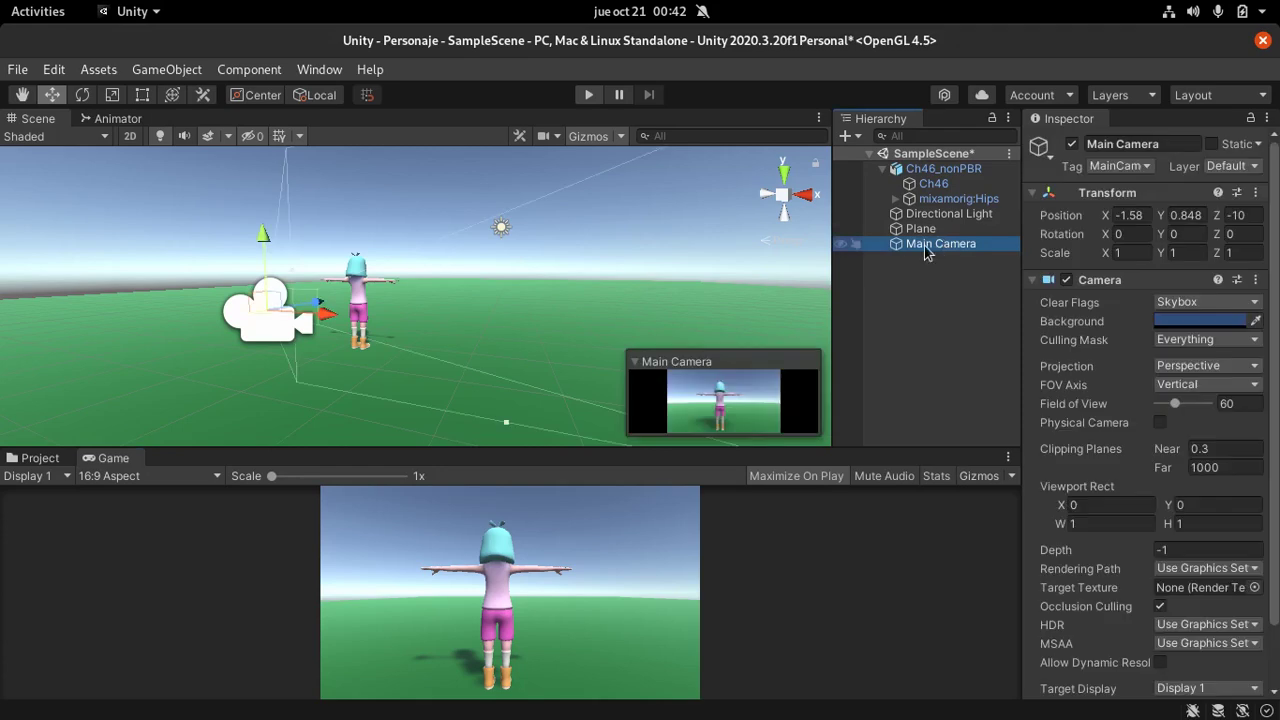
pyautogui.moveTo(926, 253); pyautogui.dragTo(930, 172)
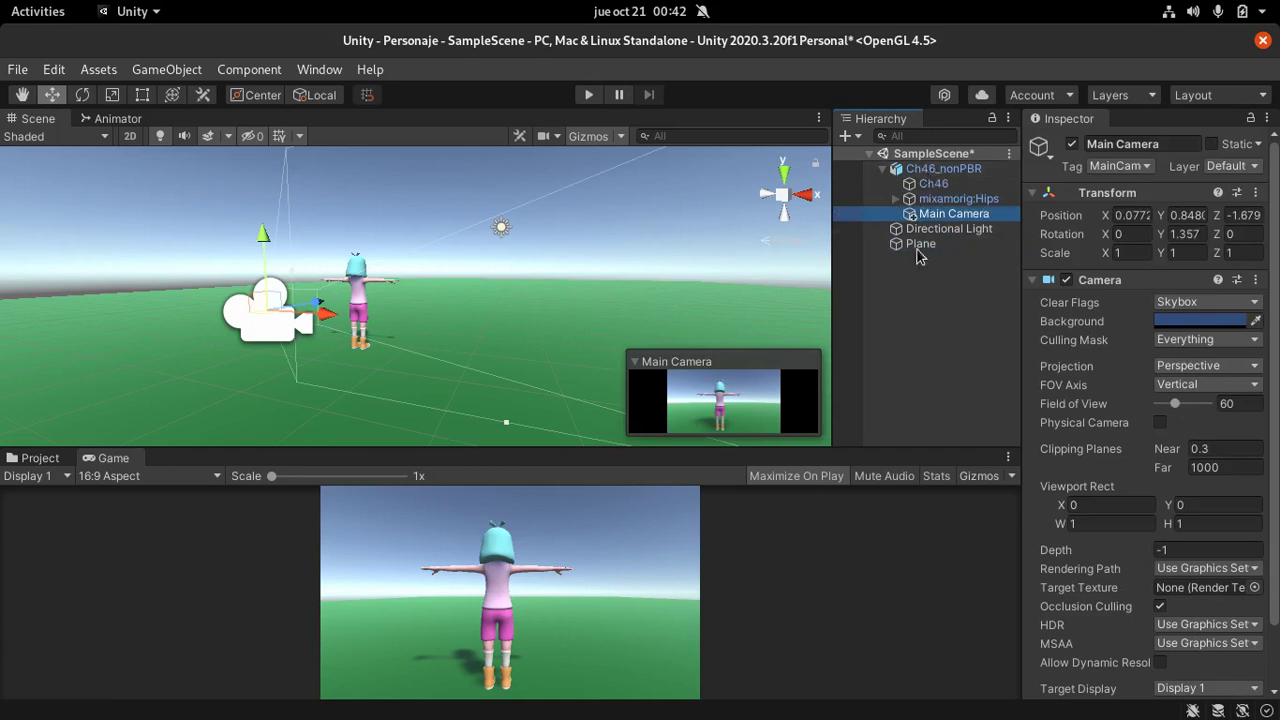
pyautogui.click(592, 100)
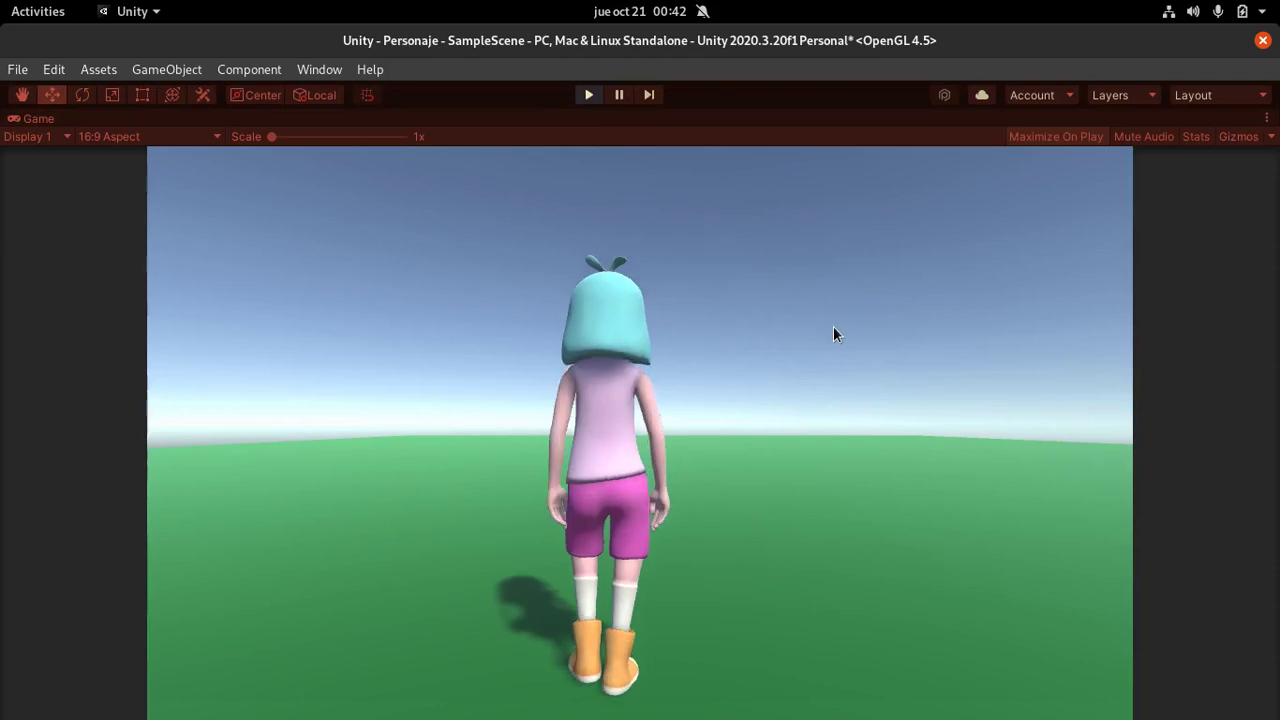
pyautogui.press('space')
pyautogui.press('a')
pyautogui.press('w')
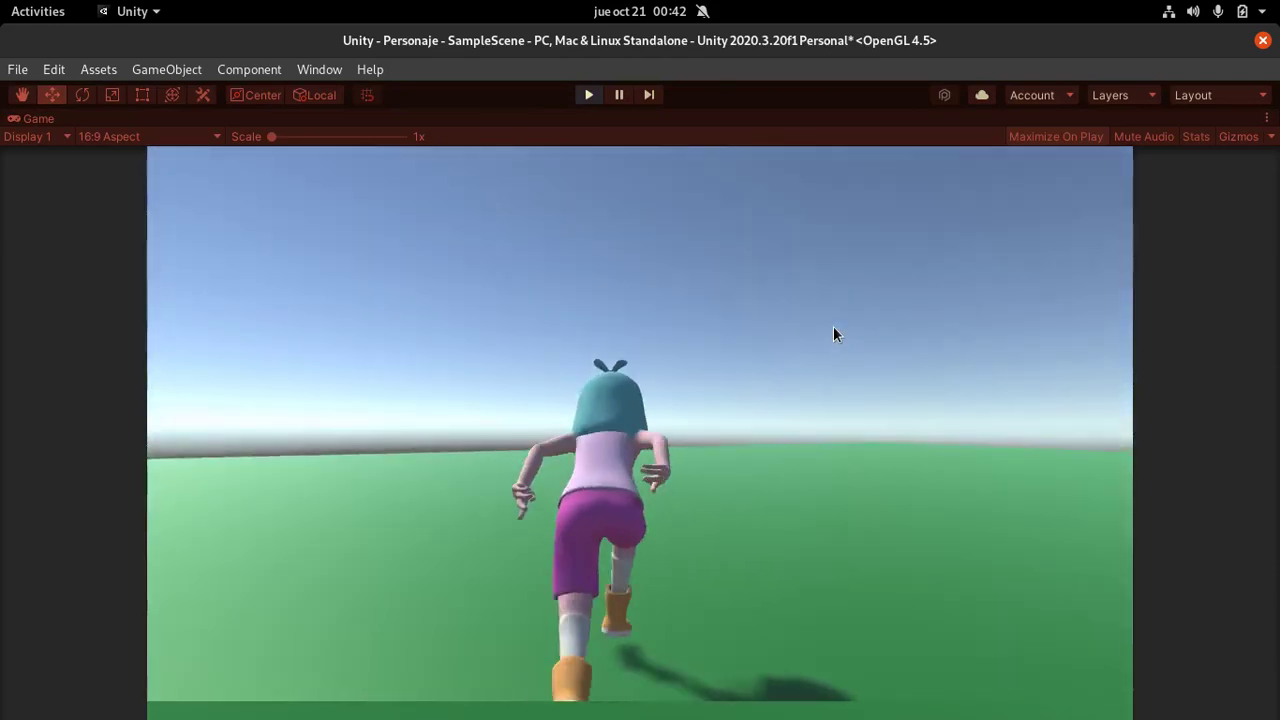
pyautogui.press('a')
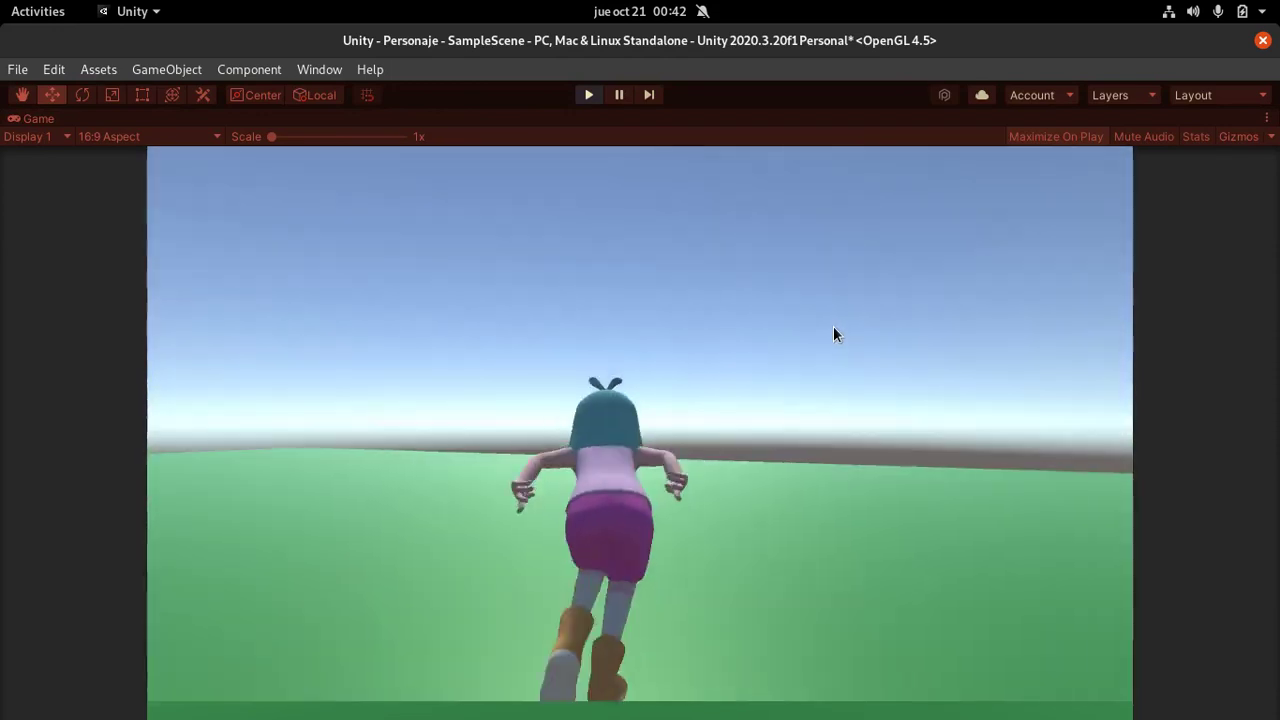
pyautogui.press('d')
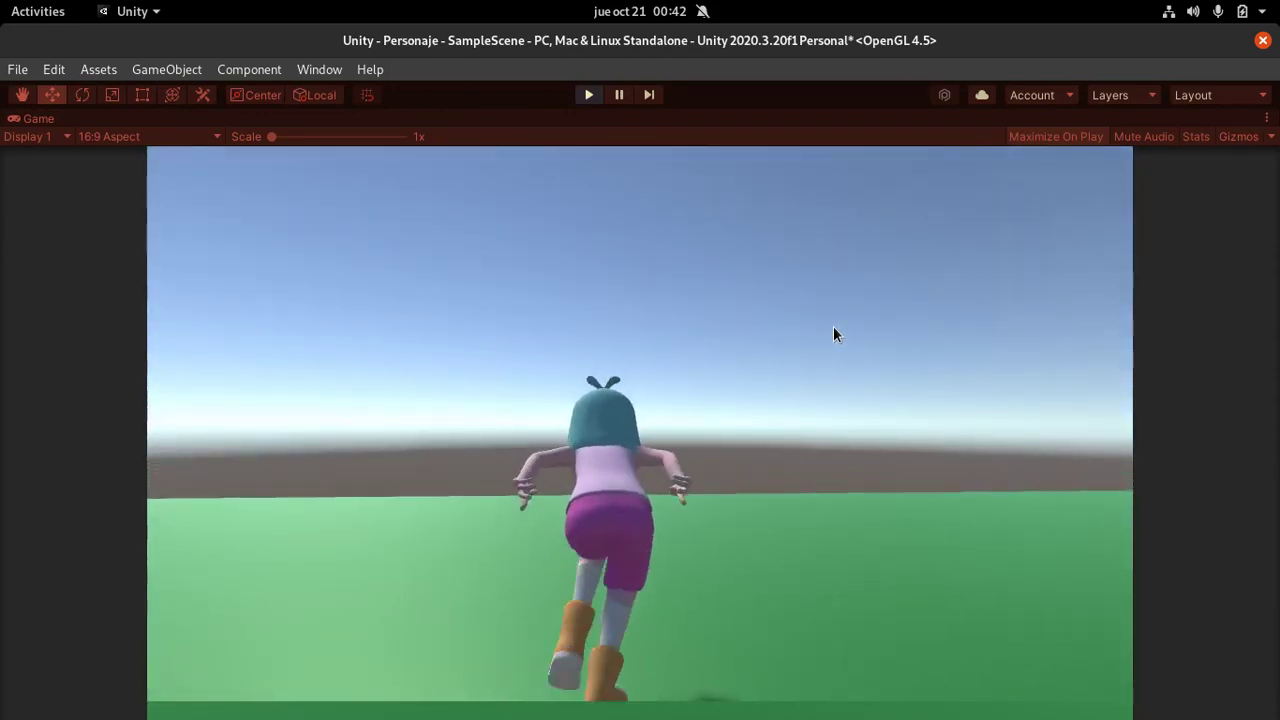
pyautogui.press('d')
pyautogui.press('a')
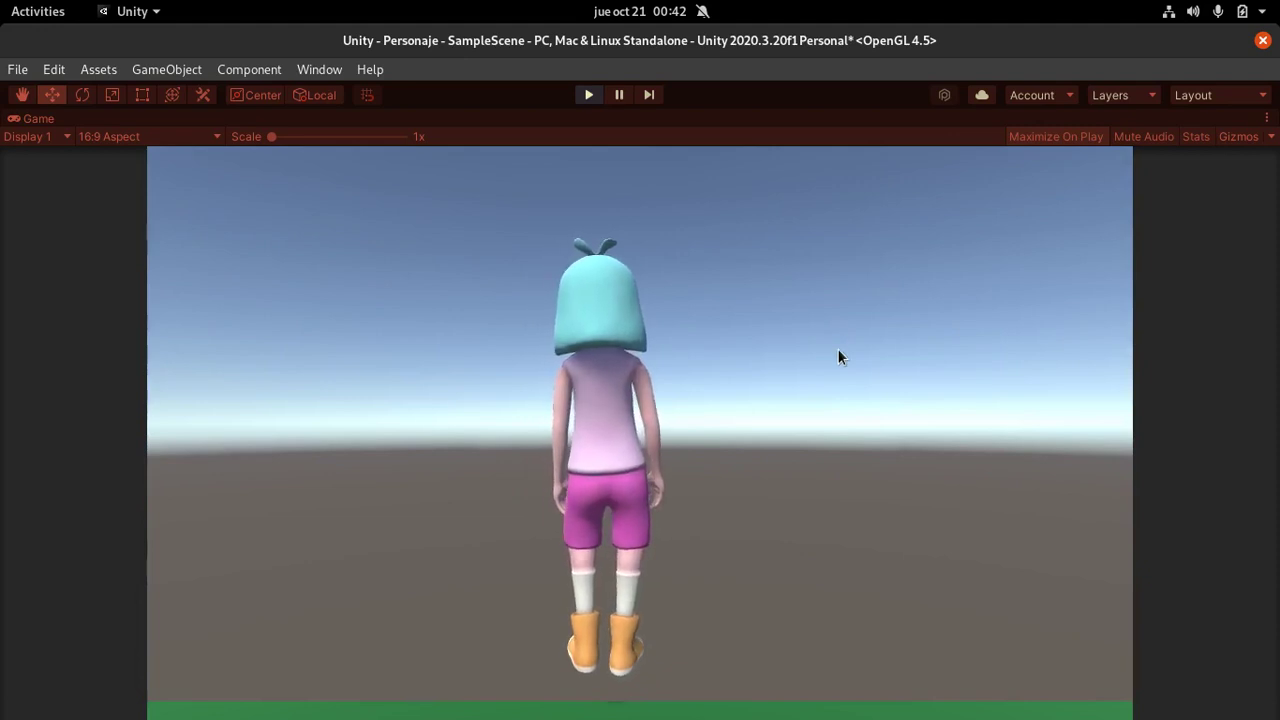
pyautogui.press('w')
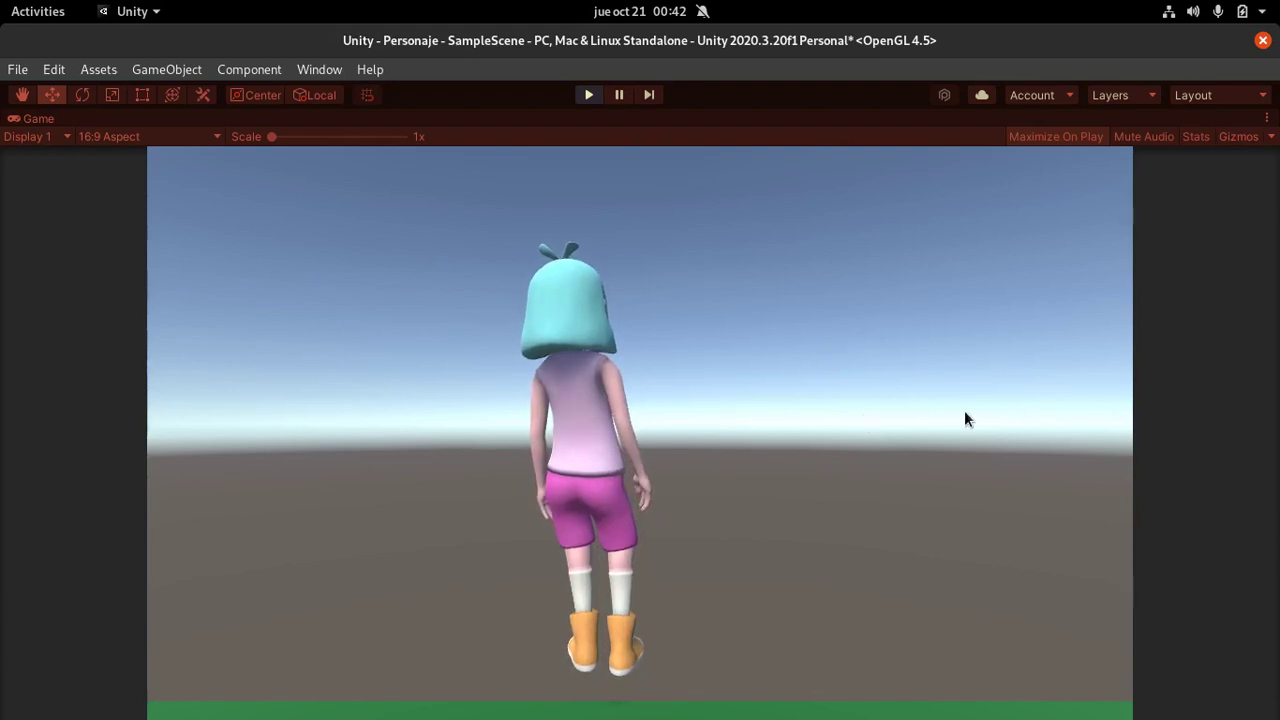
pyautogui.click(588, 95)
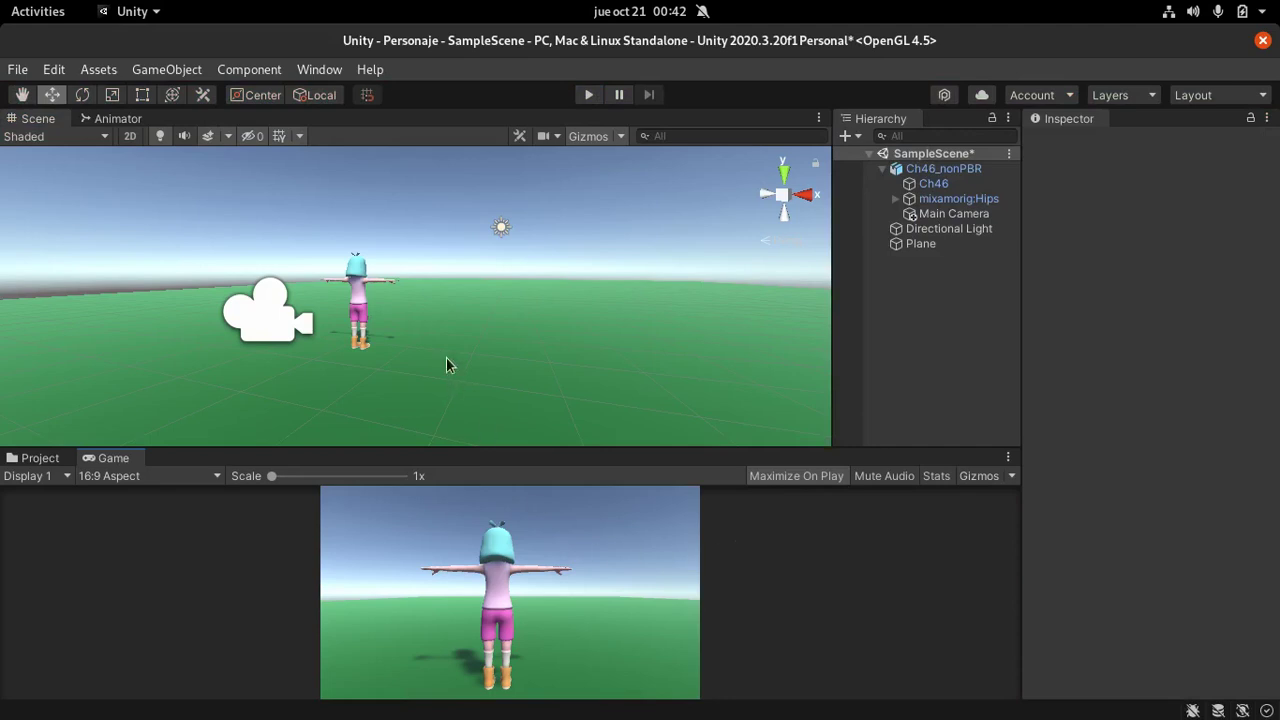